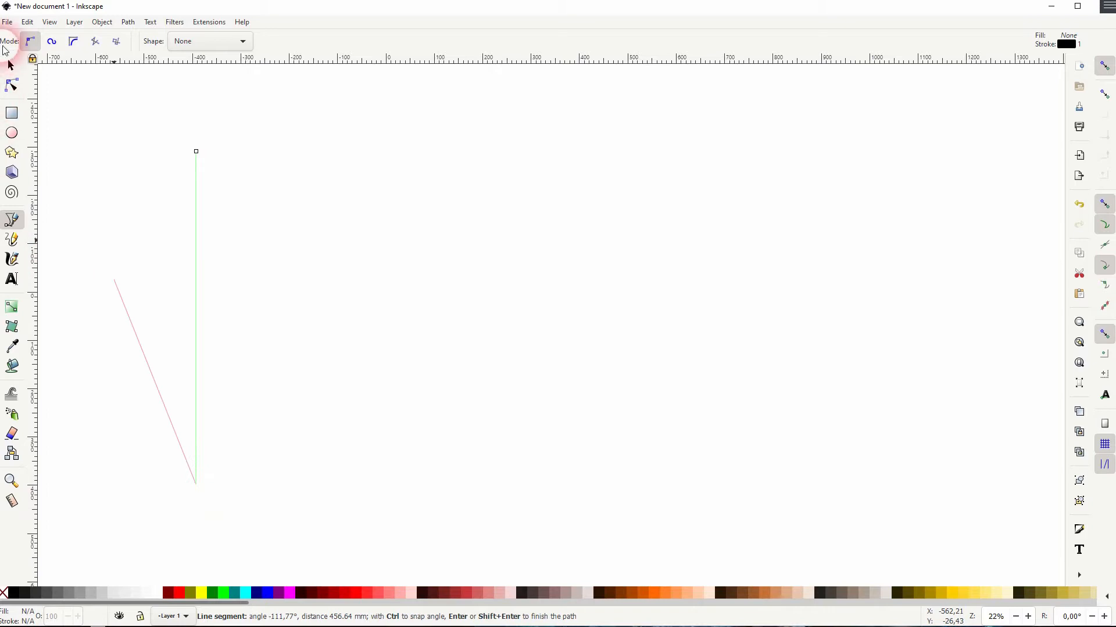
Rotate a duplicate of the vertical line to horizontal and place it so it starts at the vertical line's lower end
left_click(10, 66)
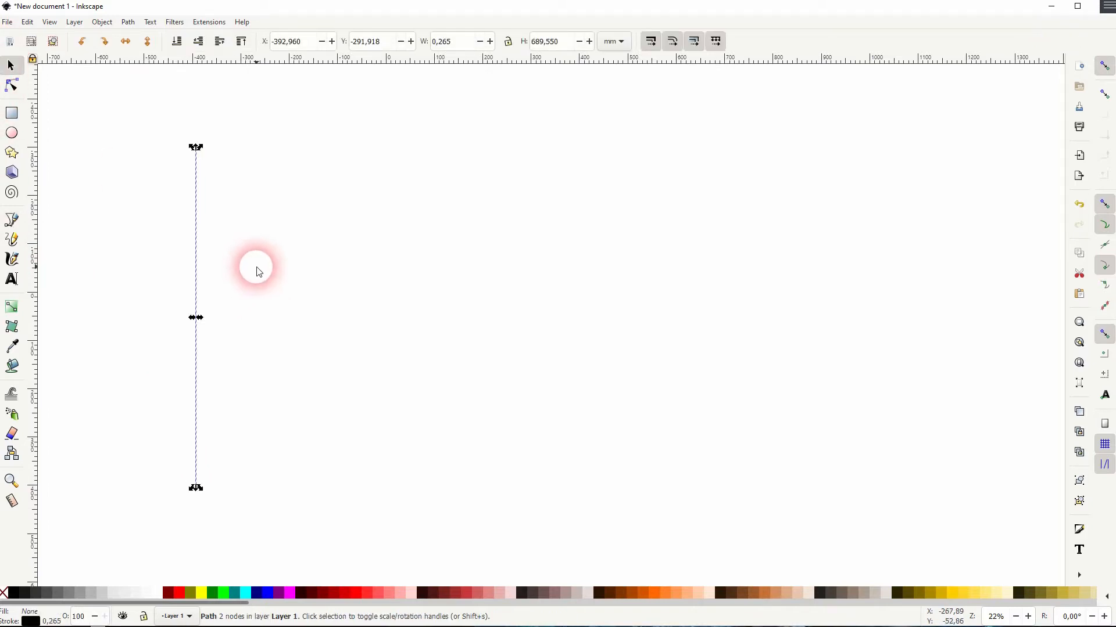
left_click(197, 175)
left_click_drag(199, 152, 336, 334)
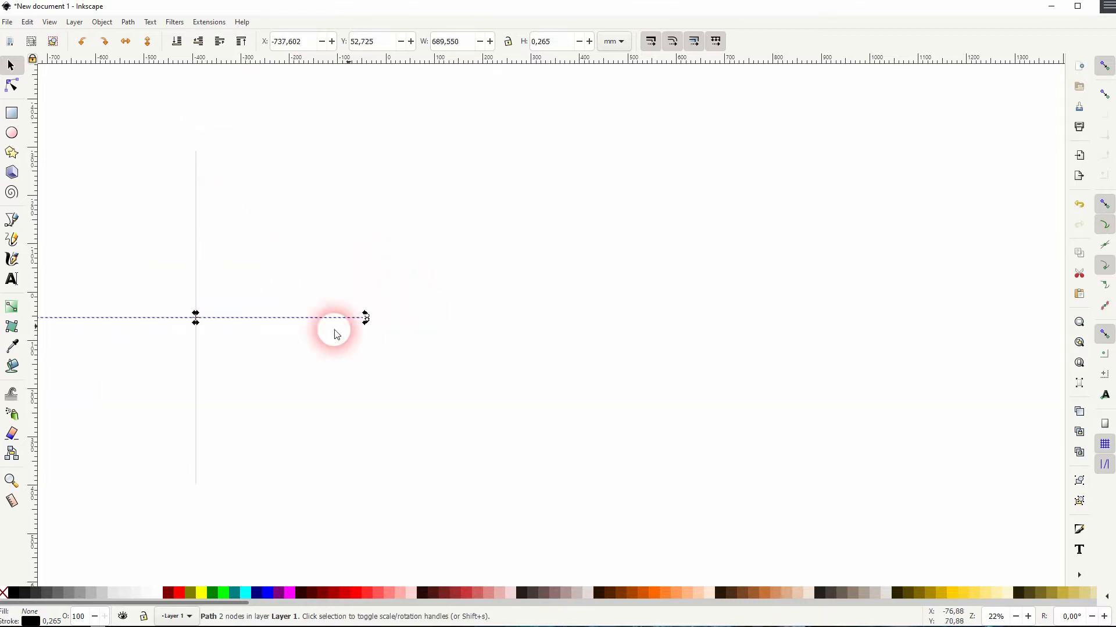
left_click_drag(229, 318, 411, 496)
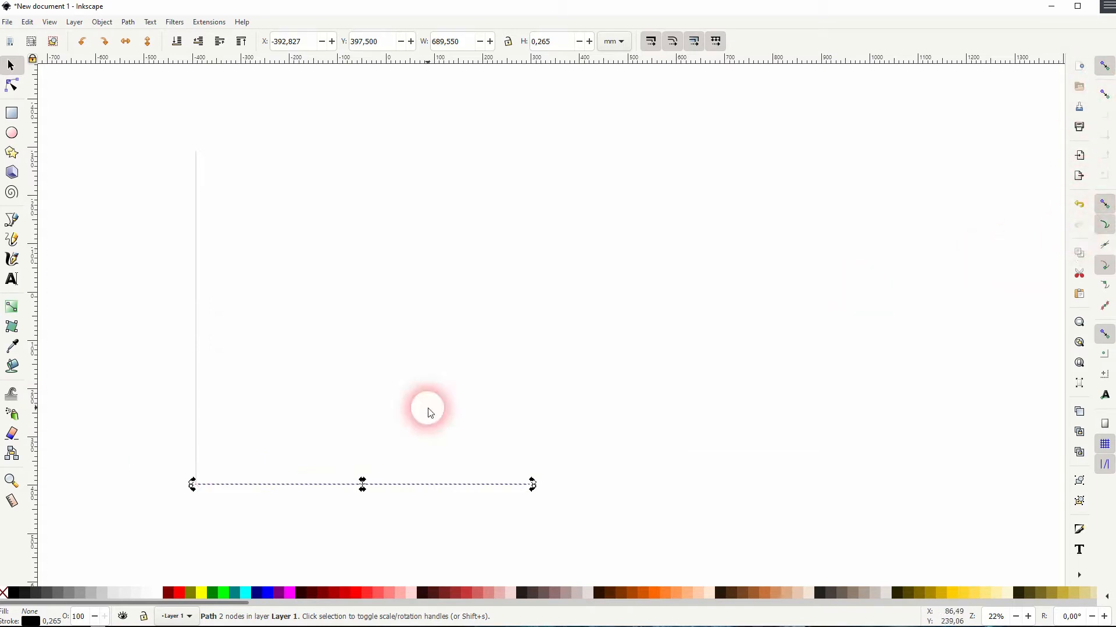
Stretch the horizontal baseline rightward to a width of about 1508 mm, keeping its left end on the vertical line
left_click(567, 491)
left_click(501, 485)
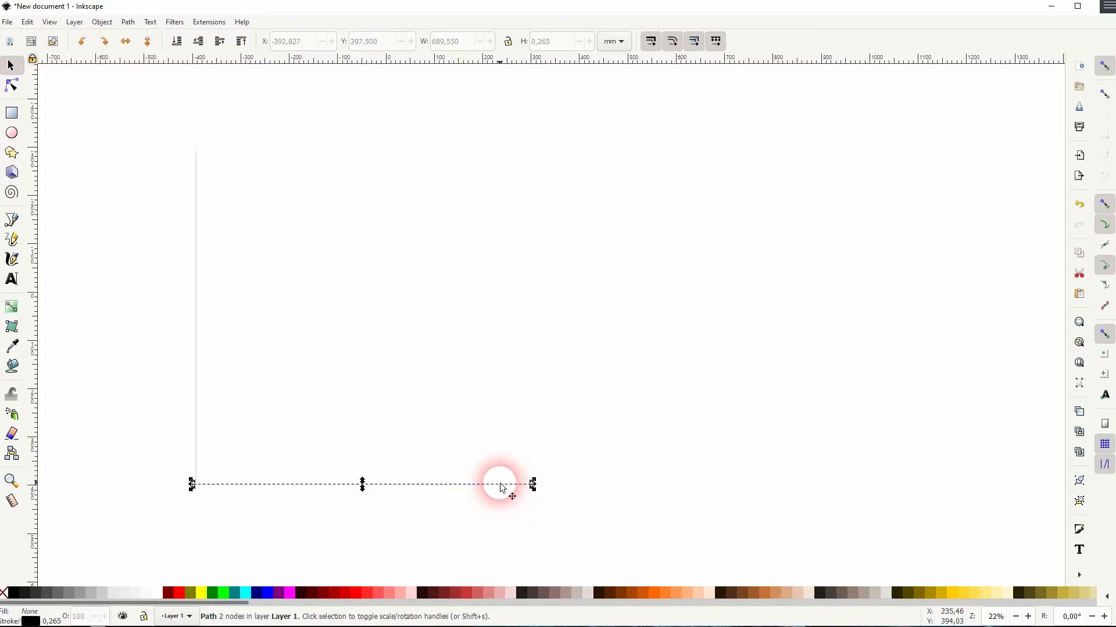
left_click_drag(530, 484, 929, 484)
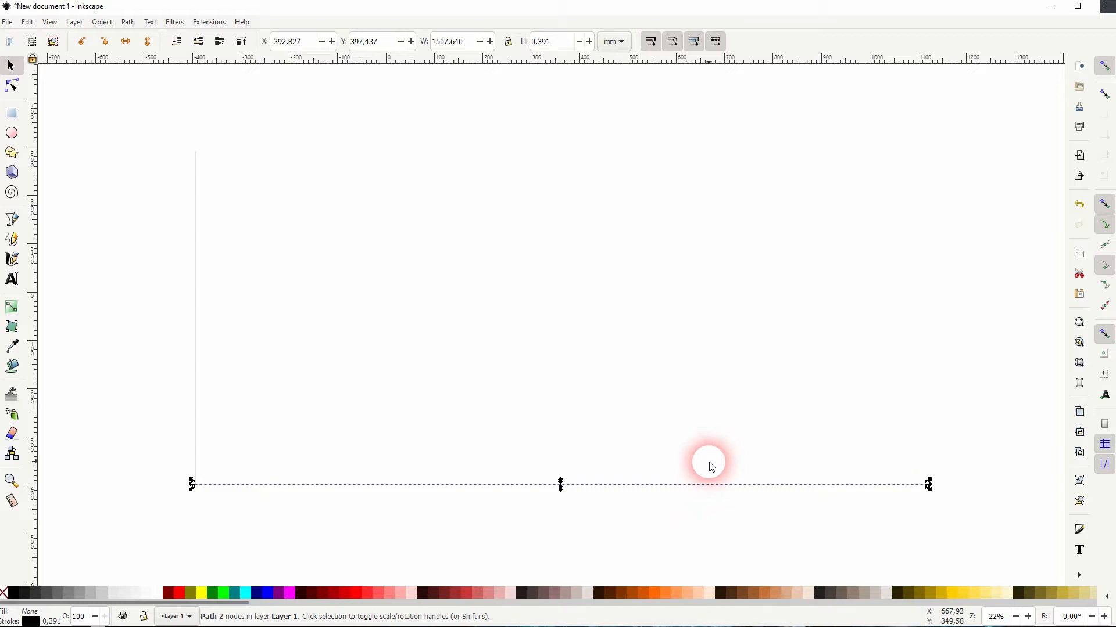
Stack copies of the baseline upward to make seven horizontal lines and distribute their centers evenly in the vertical direction
left_click_drag(674, 485, 660, 229)
left_click_drag(961, 500, 157, 196)
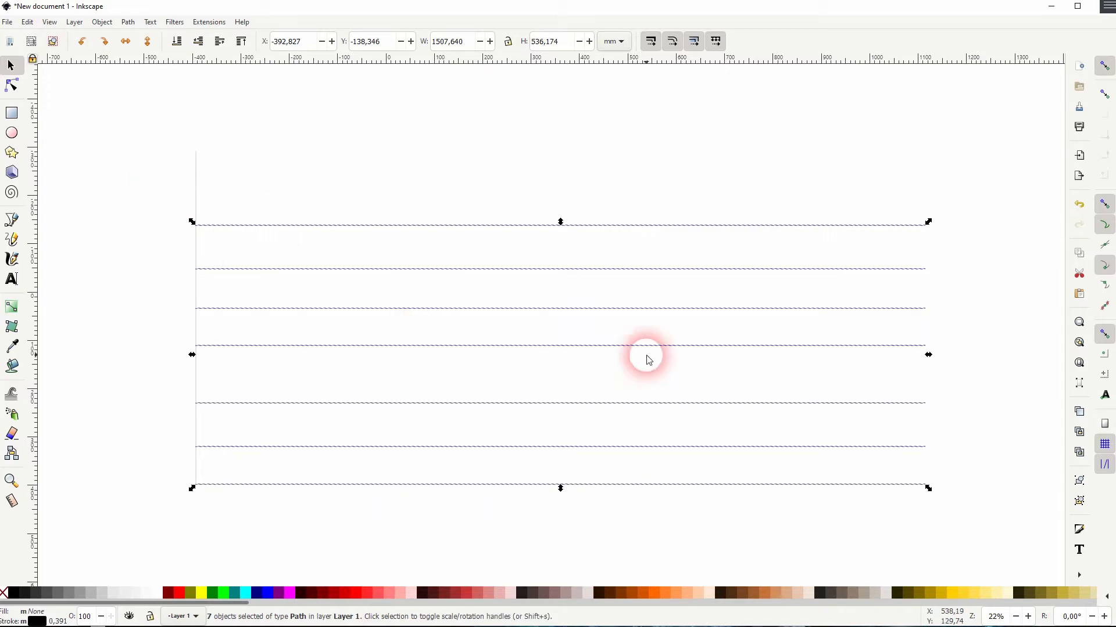
left_click(102, 22)
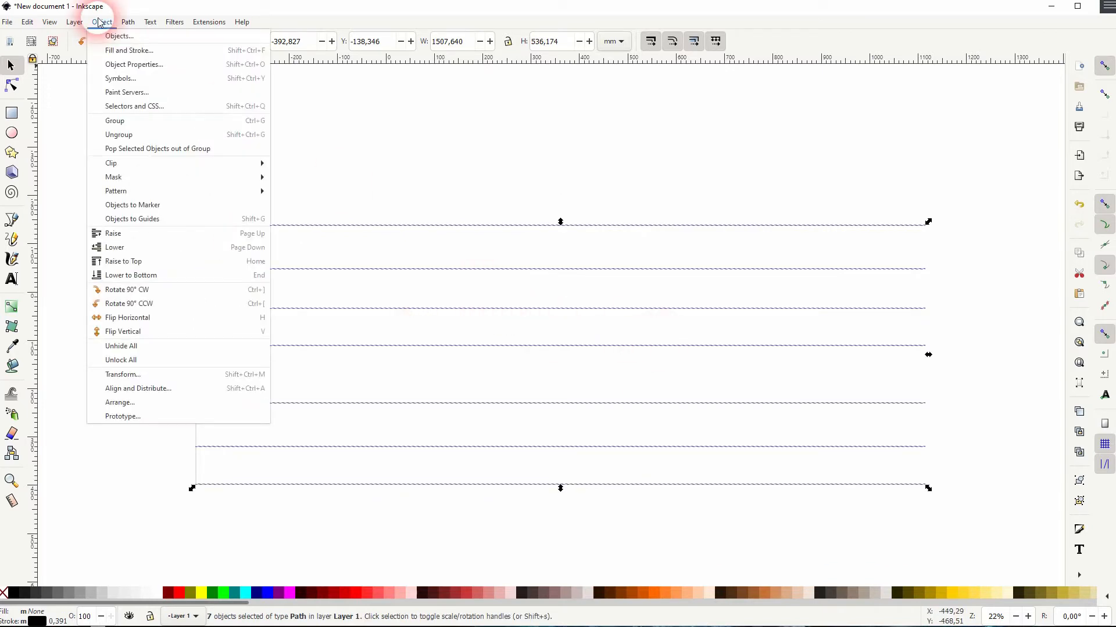
left_click(181, 388)
left_click(975, 189)
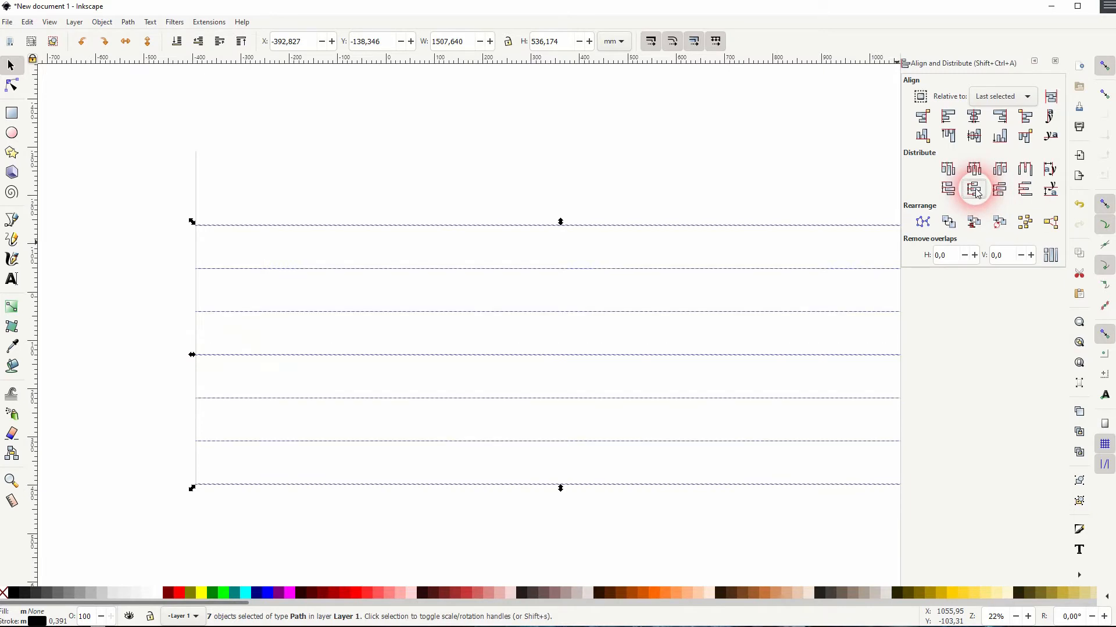
left_click(1023, 96)
left_click(1049, 95)
left_click(760, 150)
left_click(632, 235)
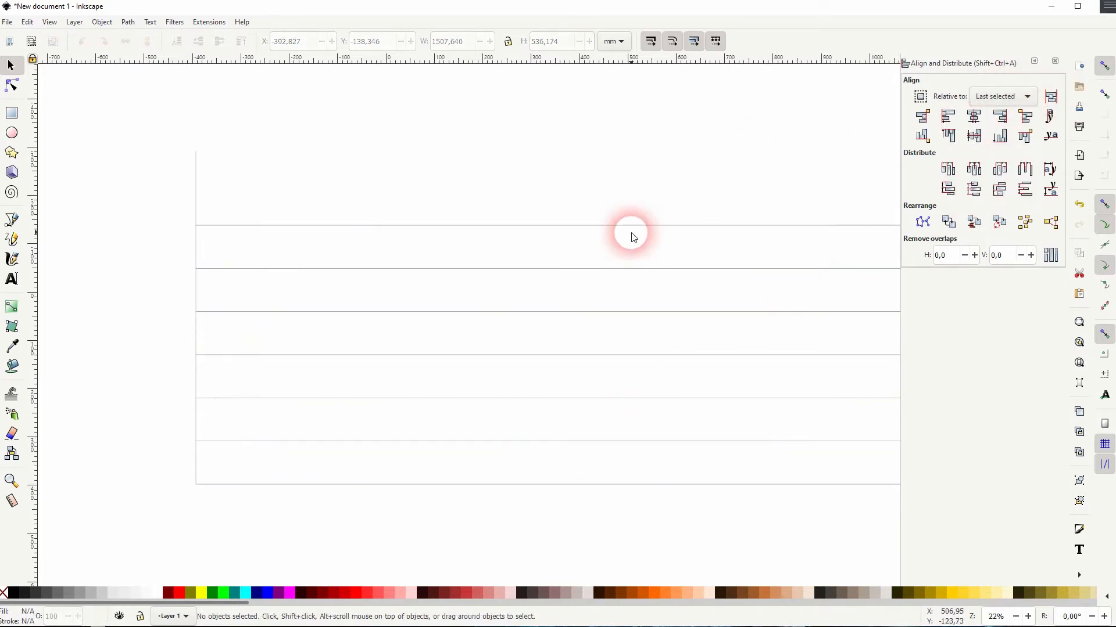
left_click(1055, 61)
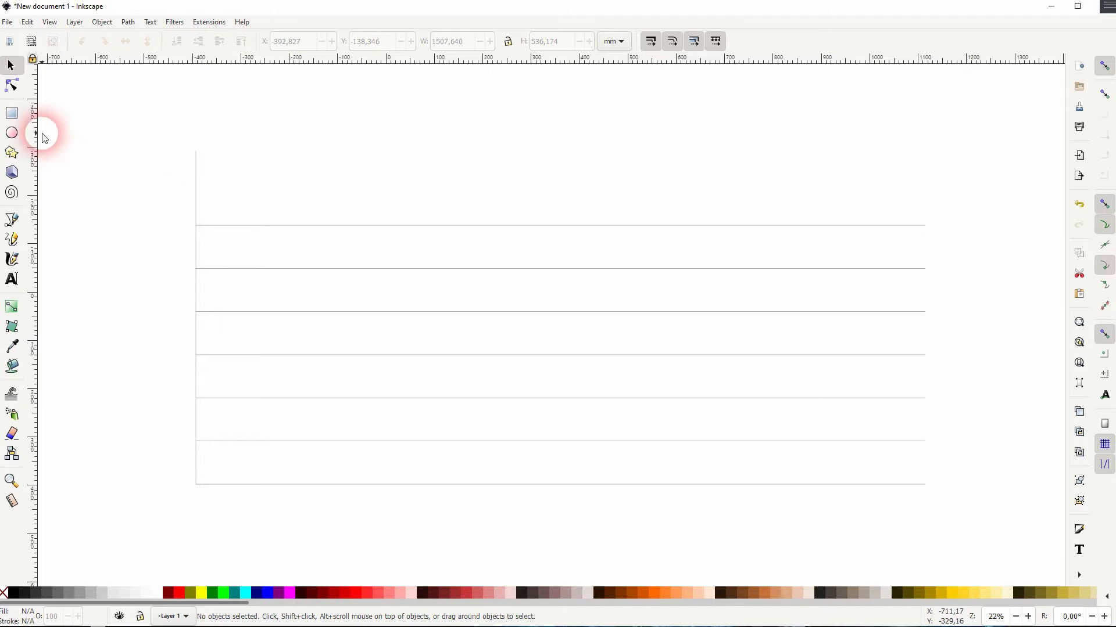
left_click(13, 221)
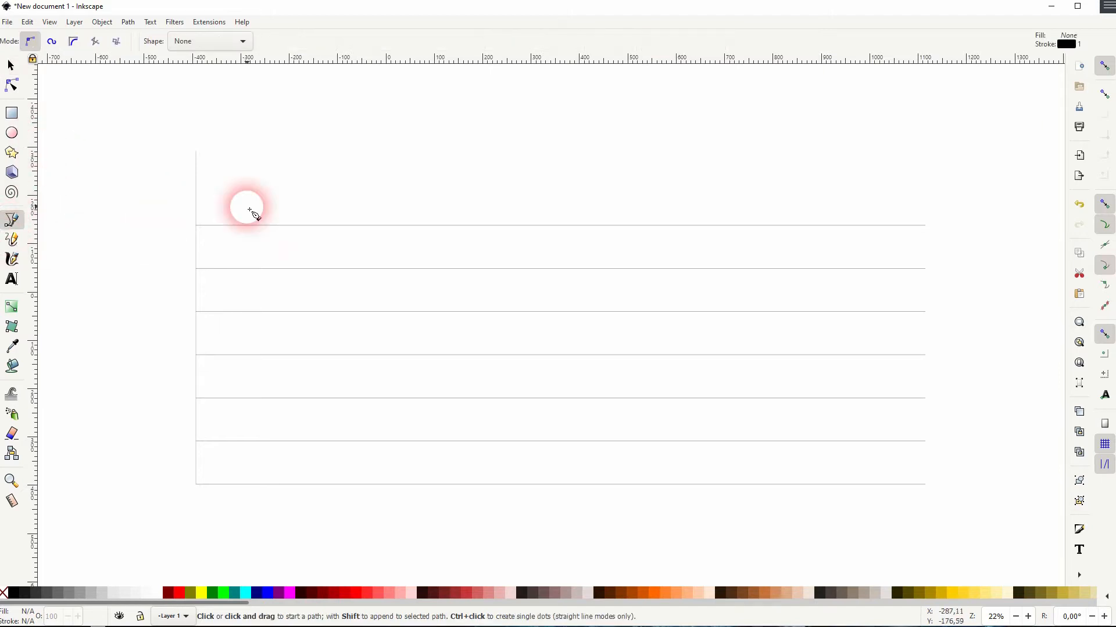
left_click(200, 319)
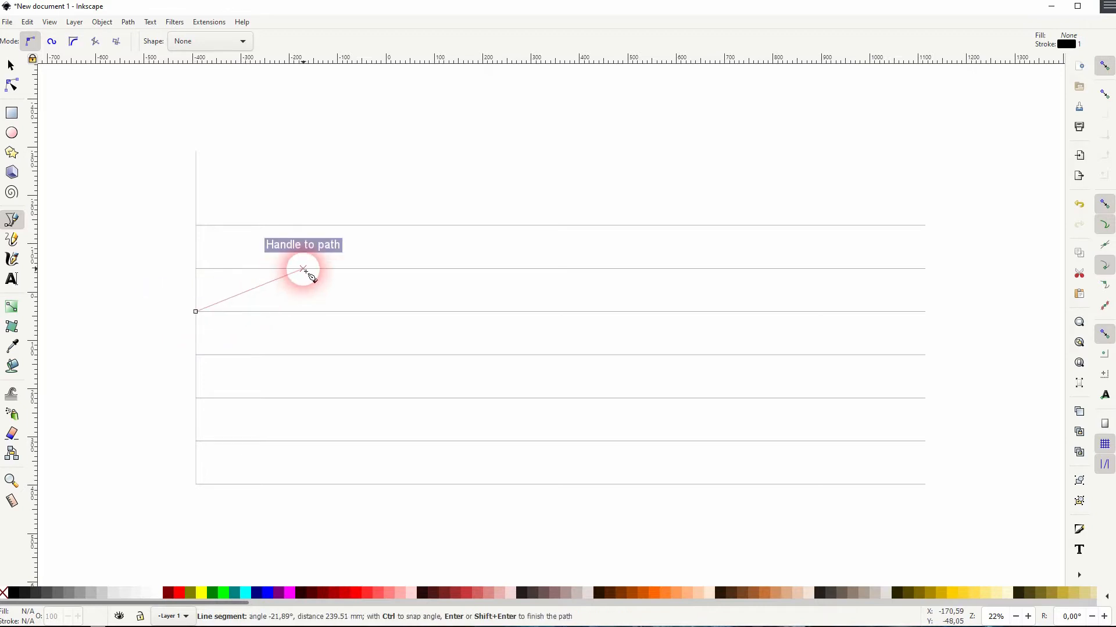
key("Escape")
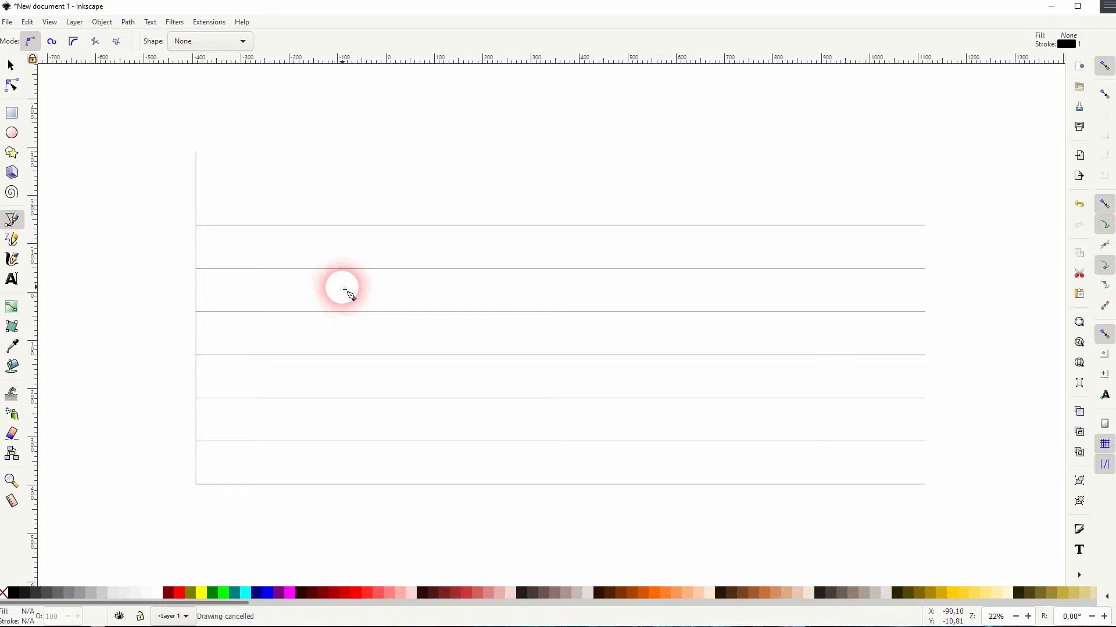
Place eight duplicates of the vertical line across the horizontal lines, spanning about 1241 mm in total
left_click(10, 64)
left_click(209, 207)
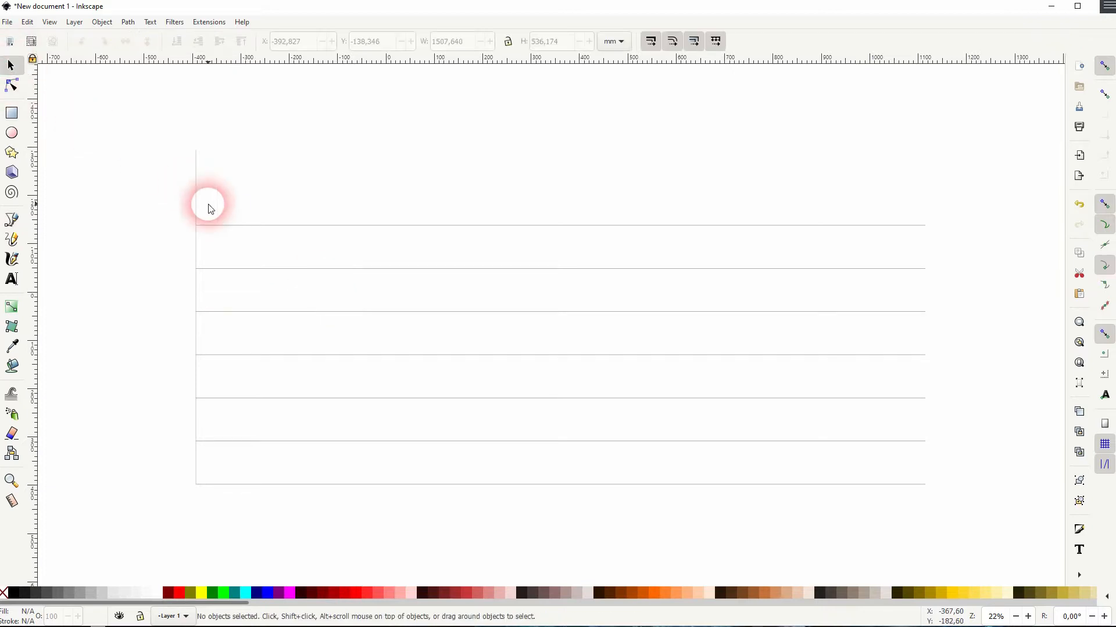
left_click(200, 202)
left_click_drag(200, 198, 797, 208)
key("ctrl+d")
key("ctrl+d")
key("ctrl+d")
key("ctrl+d")
key("ctrl+d")
key("ctrl+d")
key("ctrl+d")
Select all nine vertical lines and distribute them evenly in the horizontal direction by their right edges
left_click_drag(837, 114, 151, 511)
left_click(102, 22)
left_click(156, 390)
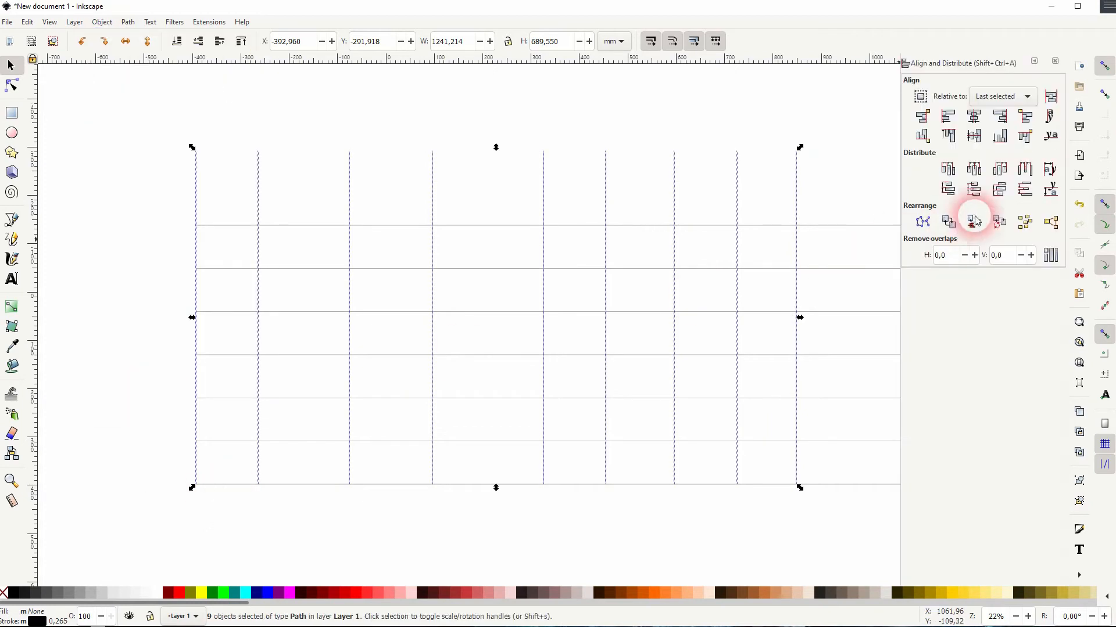
left_click(1000, 174)
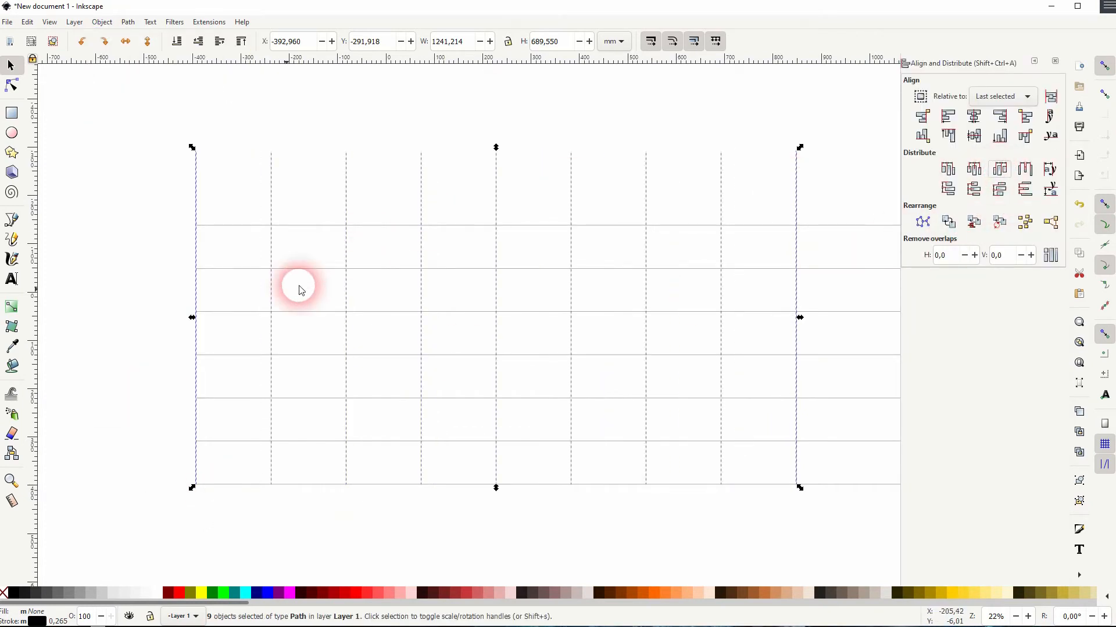
left_click(1055, 61)
left_click(967, 238)
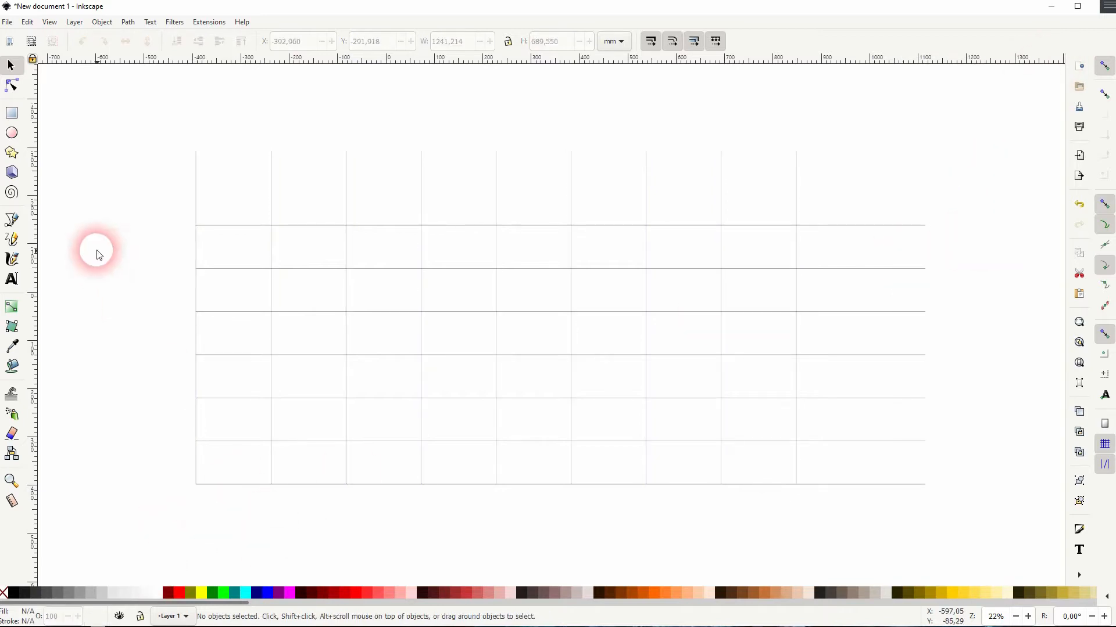
Add the bold text label 2000 below the first vertical line and enlarge it to about 74 mm wide
left_click(13, 280)
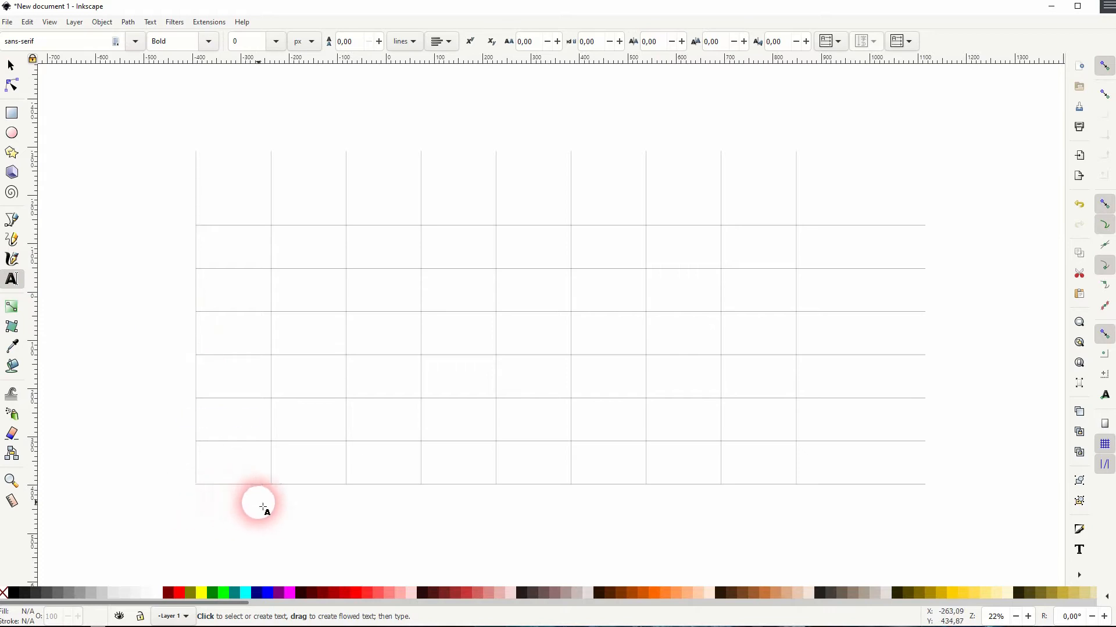
left_click(185, 494)
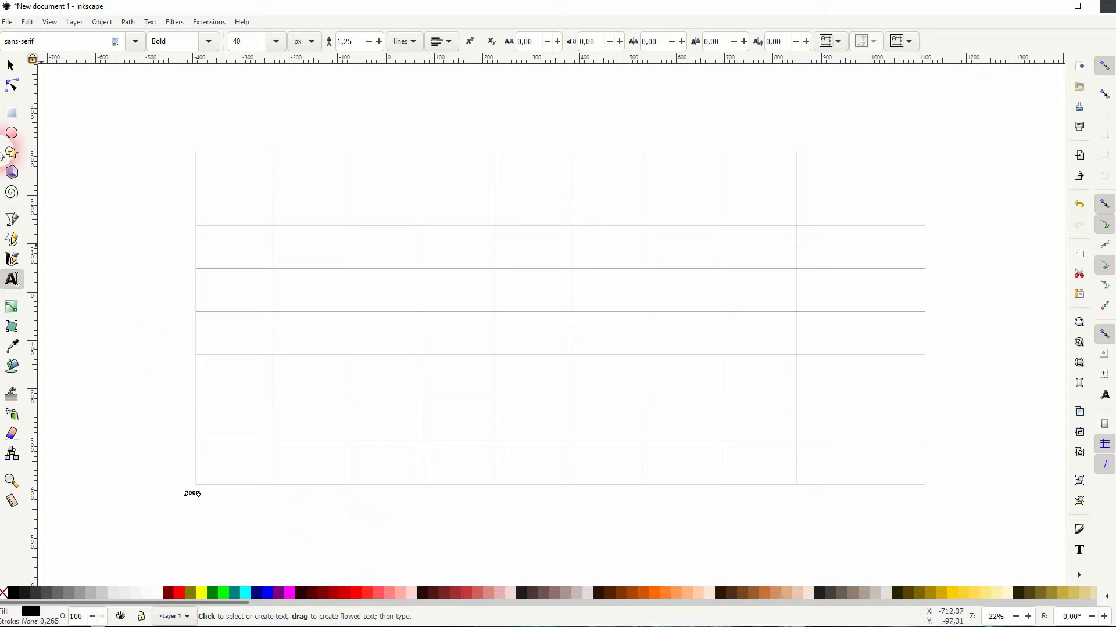
left_click(11, 66)
left_click_drag(198, 495, 218, 509)
Duplicate the 2000 label along the baseline, one copy below each of the next four vertical lines
left_click_drag(205, 509, 358, 507)
key("ctrl+d")
key("ctrl+d")
key("ctrl+d")
left_click_drag(357, 507, 520, 515)
key("ctrl+d")
Change the four duplicated year labels to 2002, 2004, 2006 and 2008 in order
key("t")
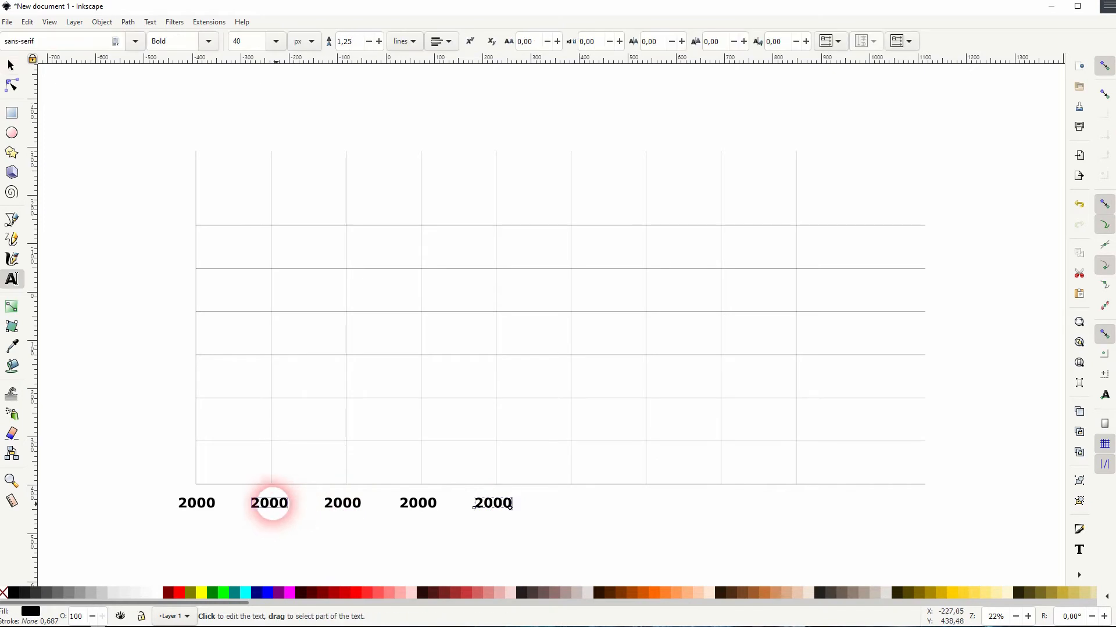
left_click(284, 508)
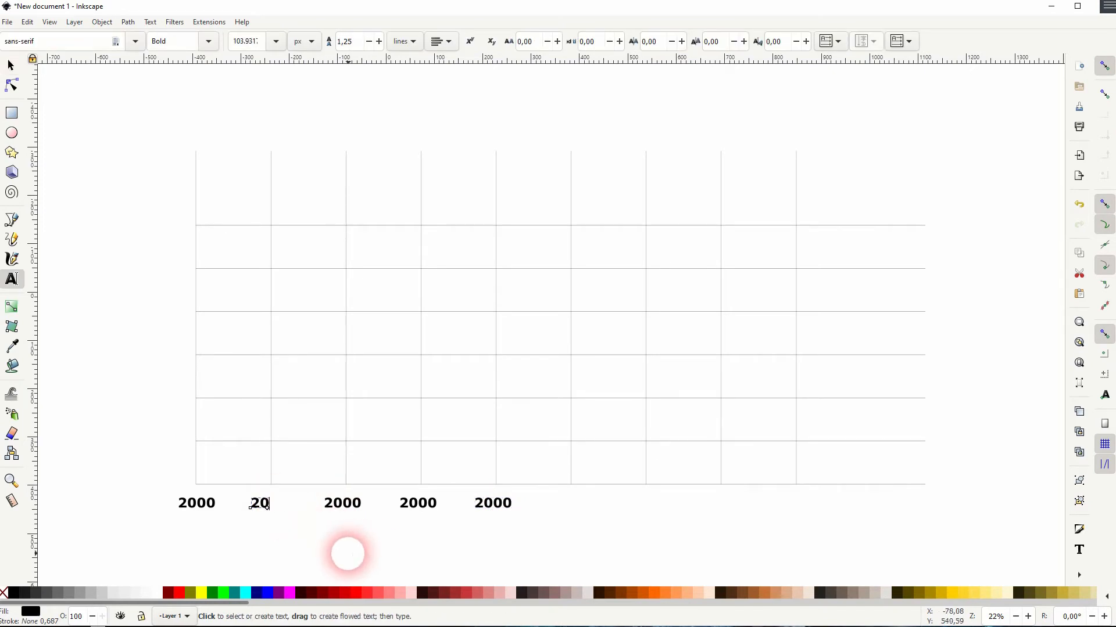
left_click(350, 509)
key("BackSpace")
left_click(427, 503)
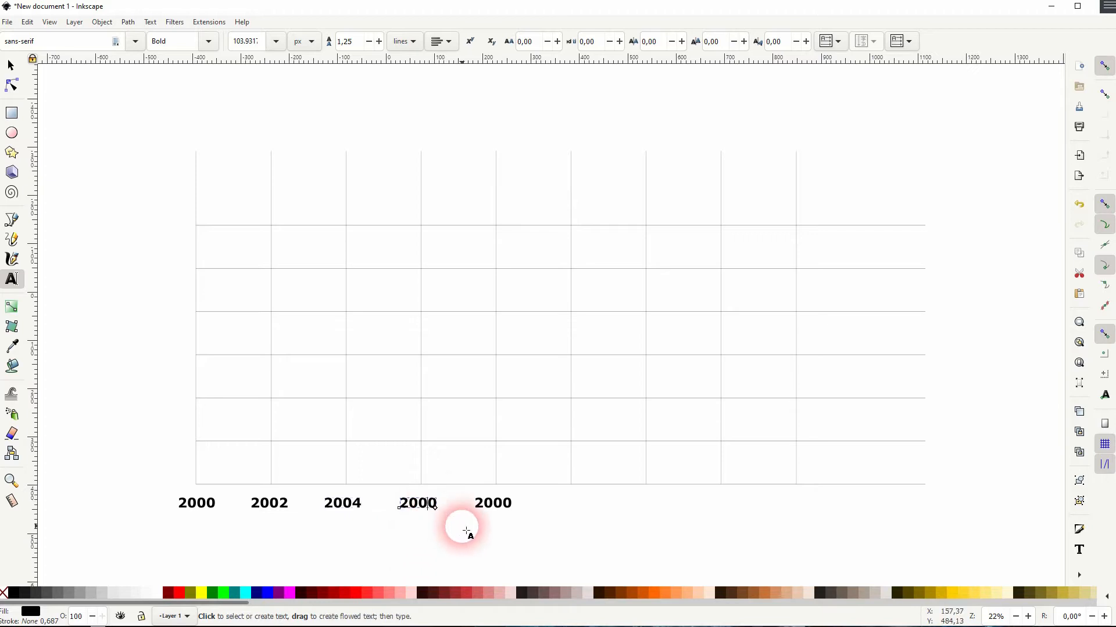
left_click(509, 505)
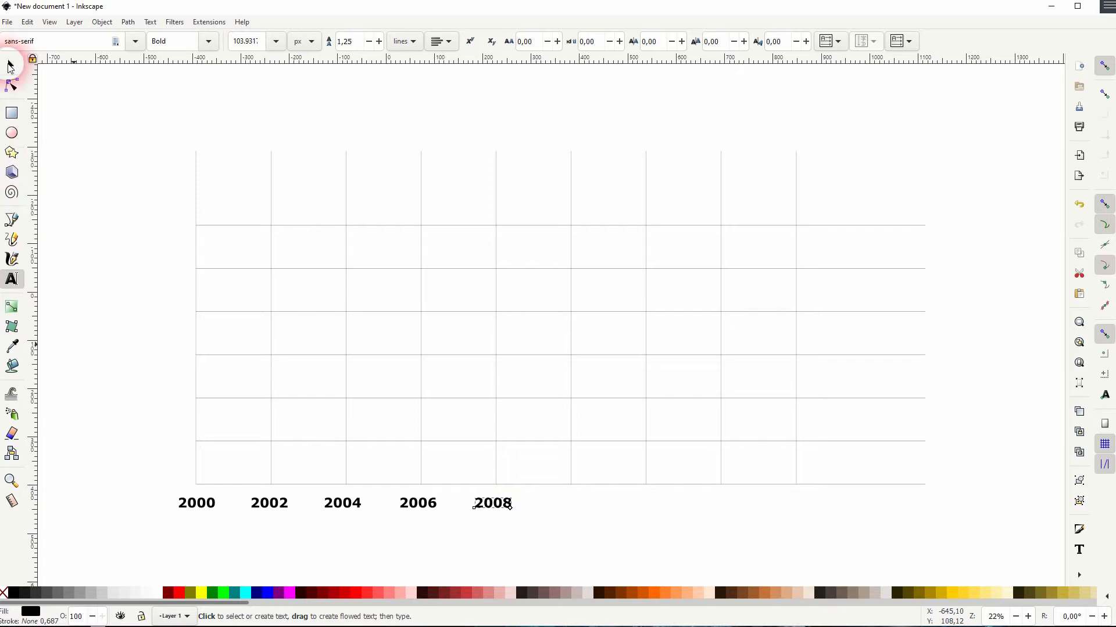
Place copies of the 2000 label beside the four lowest horizontal lines, outside the first vertical line
left_click(10, 67)
left_click(89, 301)
left_click(195, 506)
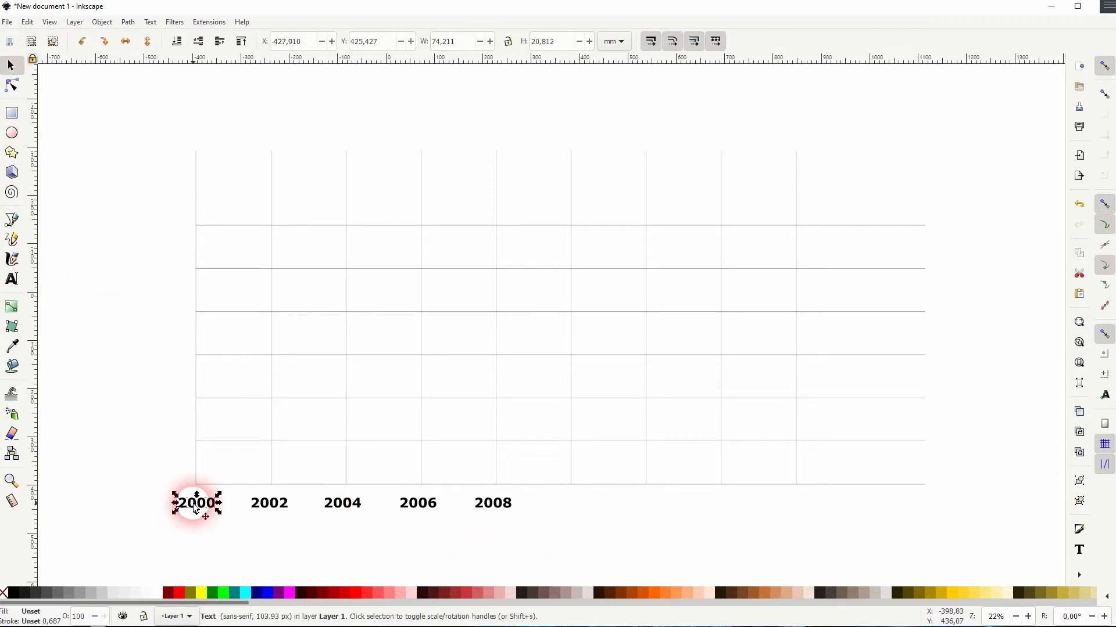
left_click_drag(203, 509, 161, 357)
key("space")
key("space")
key("space")
Change the labels beside the horizontal lines to 1, 2, 3 and 4 from the baseline upward
key("t")
left_click_drag(126, 485, 196, 489)
type("1")
type("2")
double_click(145, 399)
type("3")
double_click(142, 355)
type("4")
Select the 1 to 4 labels together and move them closer to the first vertical line
key("F1")
left_click(129, 200)
left_click_drag(148, 331, 109, 497)
left_click_drag(134, 352, 176, 355)
left_click(461, 538)
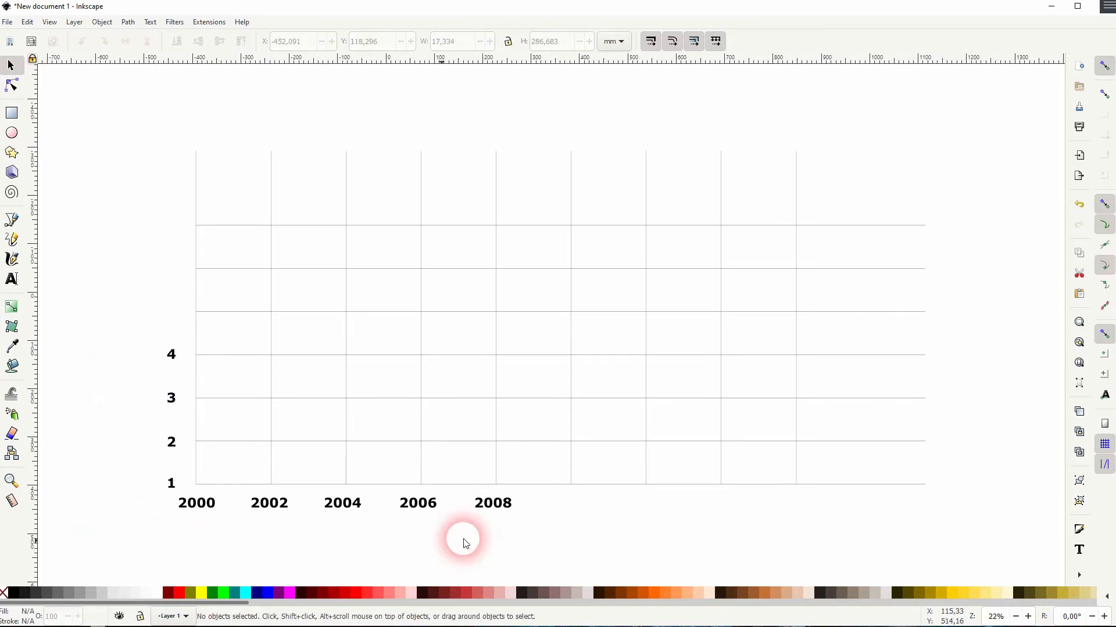
Start a Pen path at 2000 on line 4, rising one line each at 2002 and 2004, and dropping to line 3 at 2006
left_click(24, 224)
left_click(196, 354)
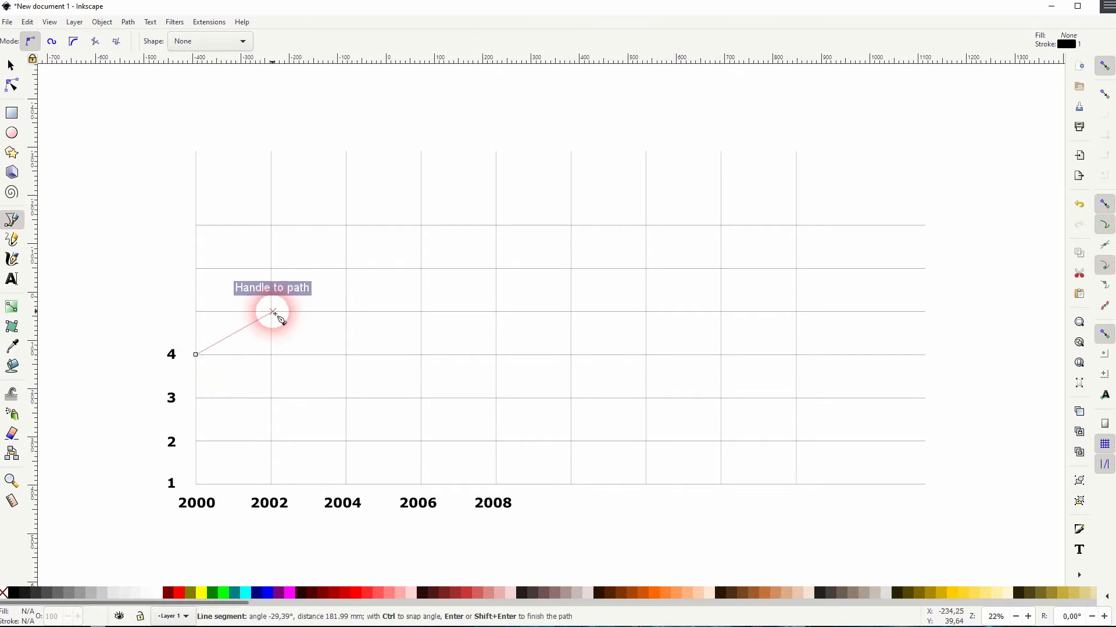
scroll(269, 313, "up", 3)
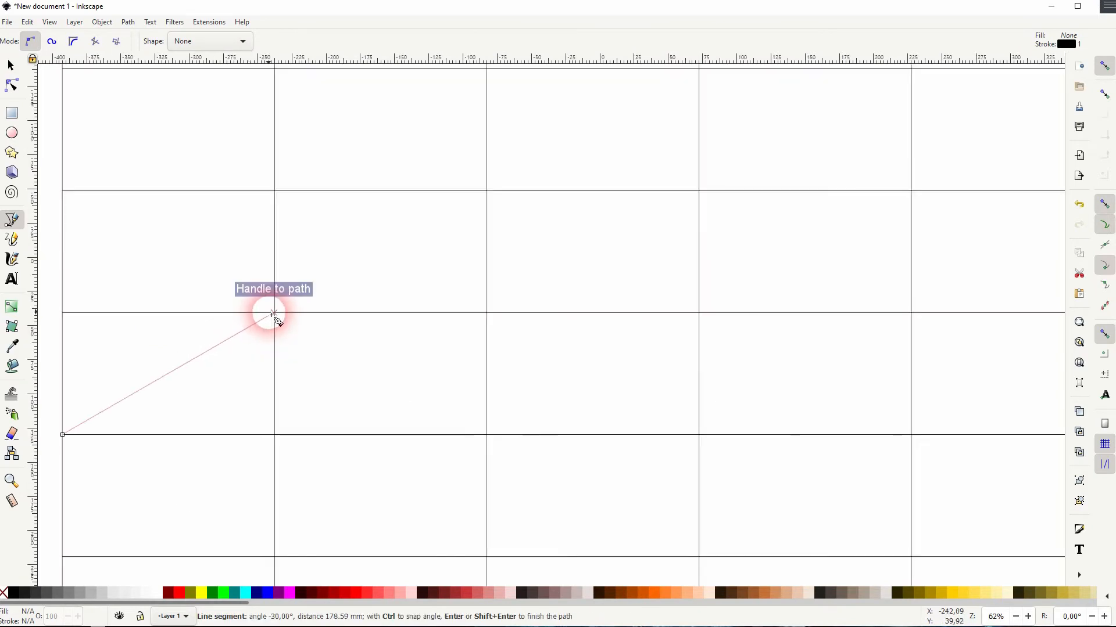
left_click(275, 313)
scroll(573, 393, "down", 2)
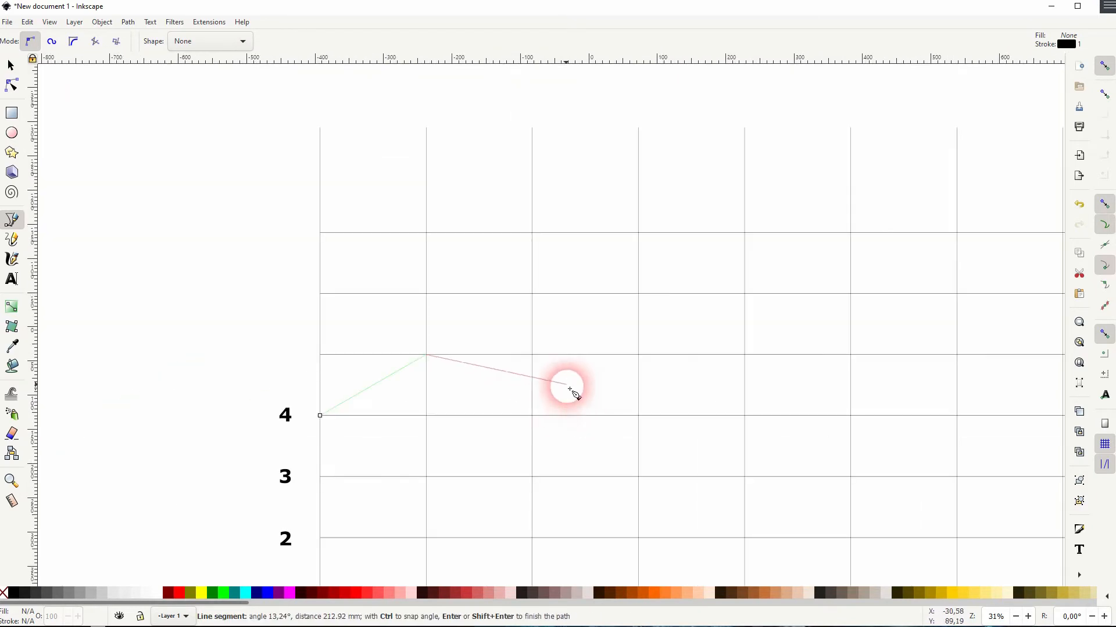
left_click(532, 294)
scroll(640, 399, "down", 1)
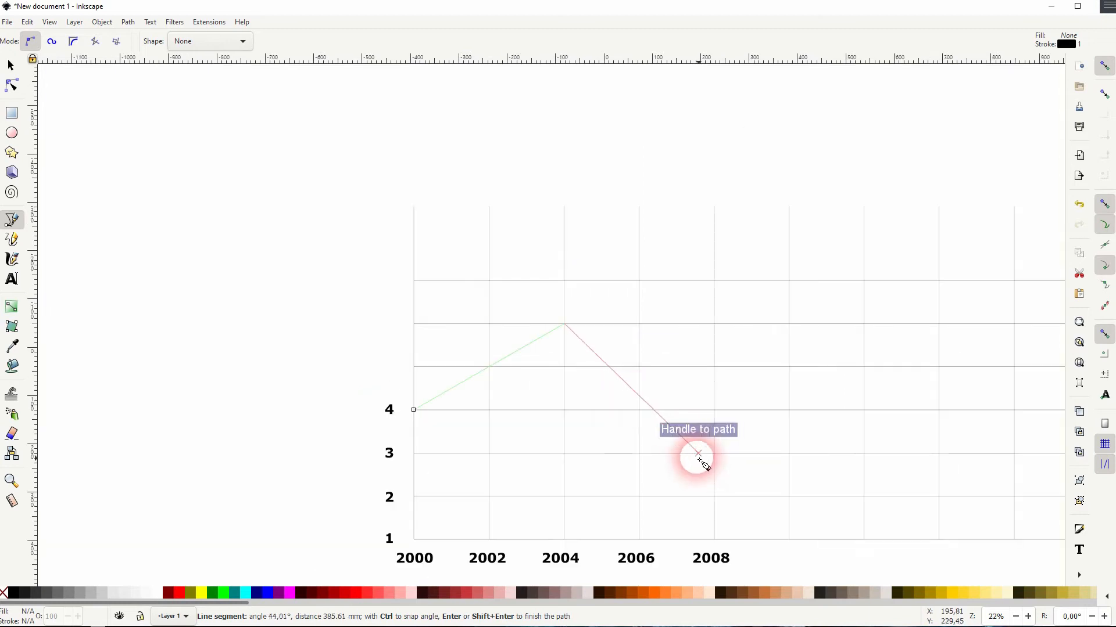
left_click(639, 453)
Continue the path over the remaining five vertical lines in a rise and fall, then close it down along the baseline back to its start
left_click(714, 390)
left_click(789, 323)
left_click(864, 298)
left_click(939, 310)
left_click(1014, 367)
scroll(847, 369, "right", 8)
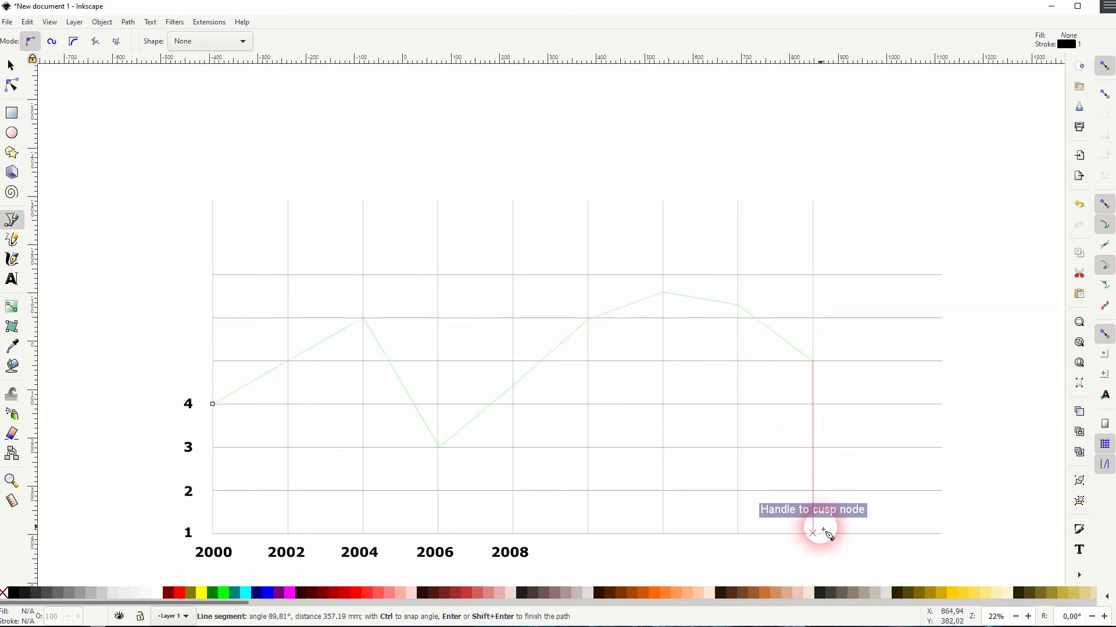
left_click(814, 533)
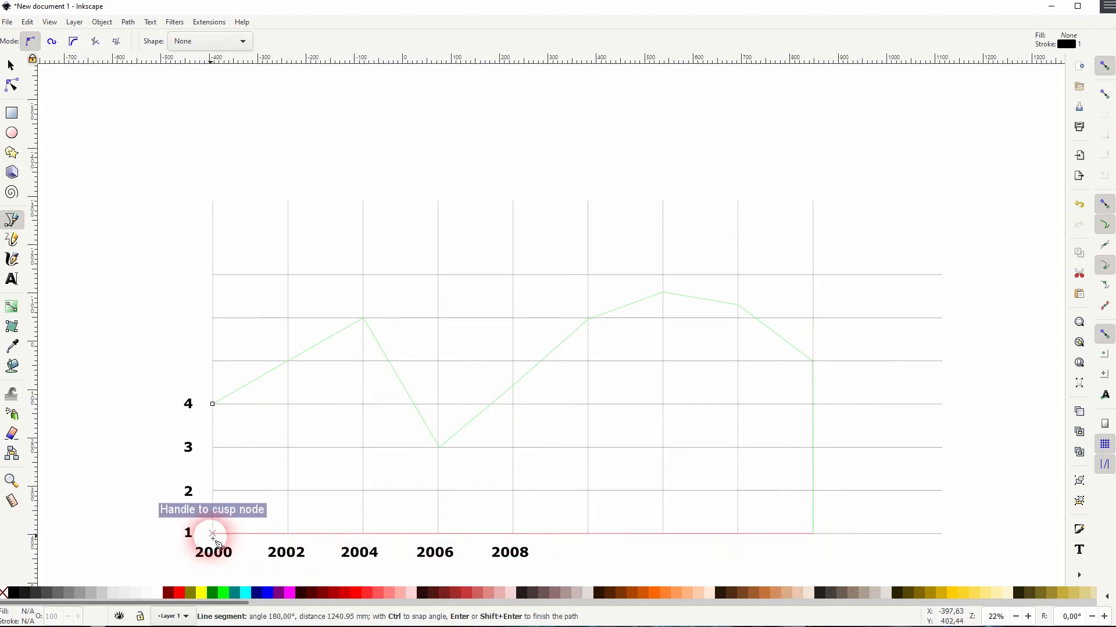
left_click(213, 533)
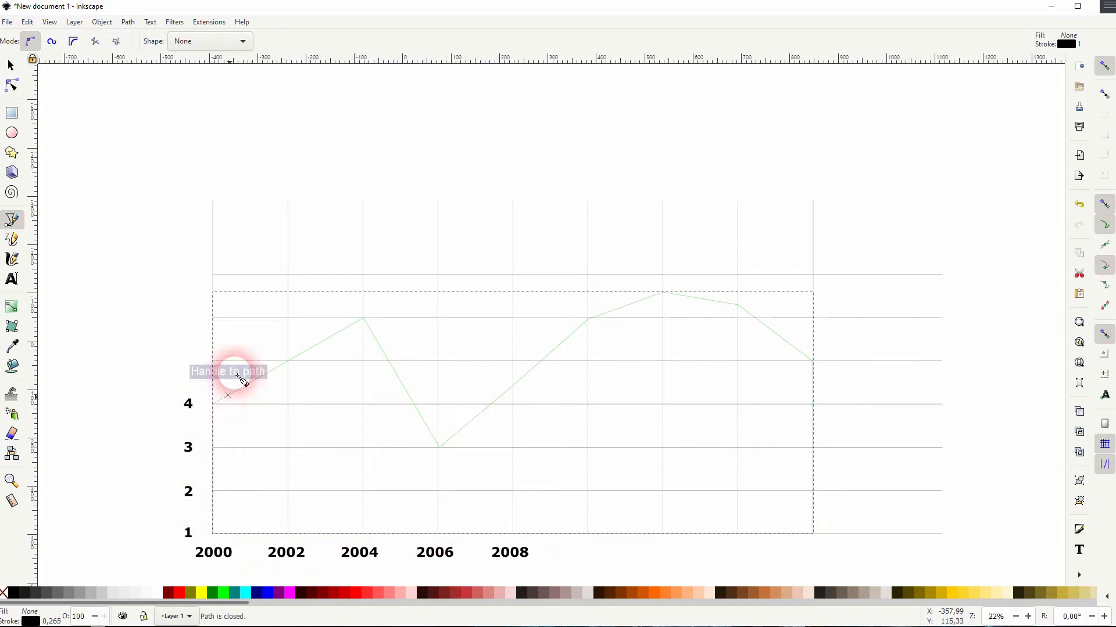
Fill the closed chart shape with Maroon (#800000) and remove its stroke
left_click(10, 66)
left_click(5, 593, "shift")
left_click(165, 593)
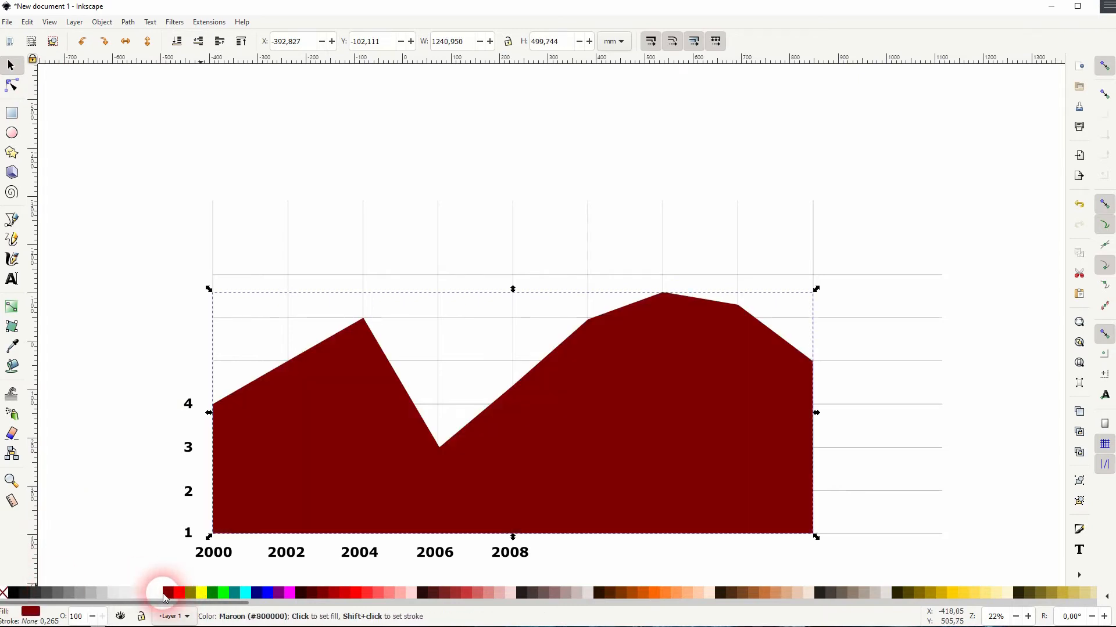
left_click(122, 361)
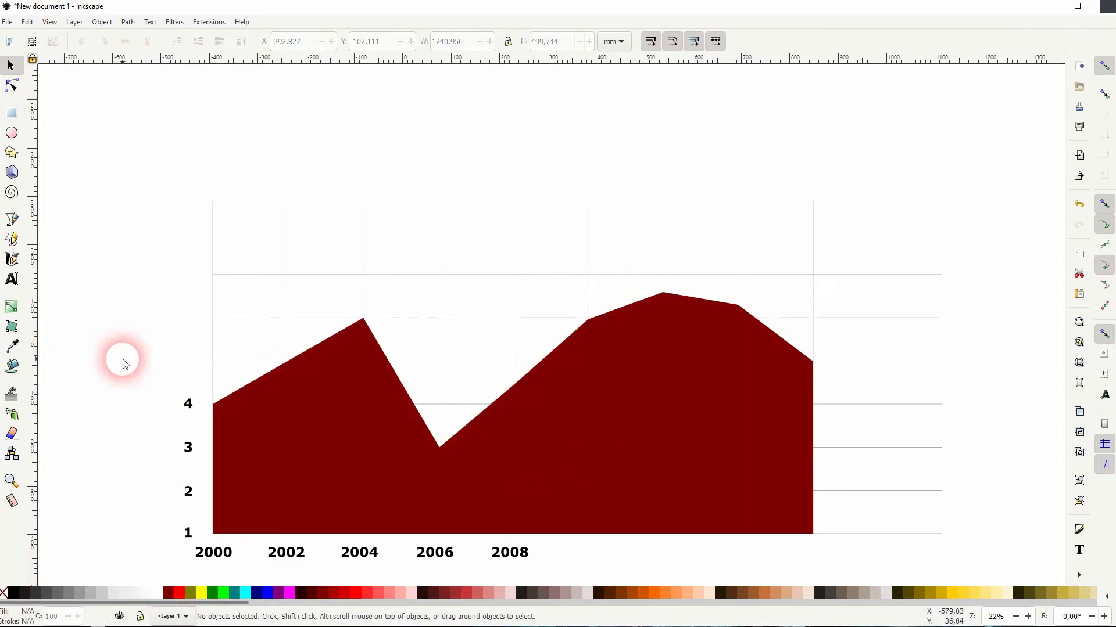
left_click(17, 224)
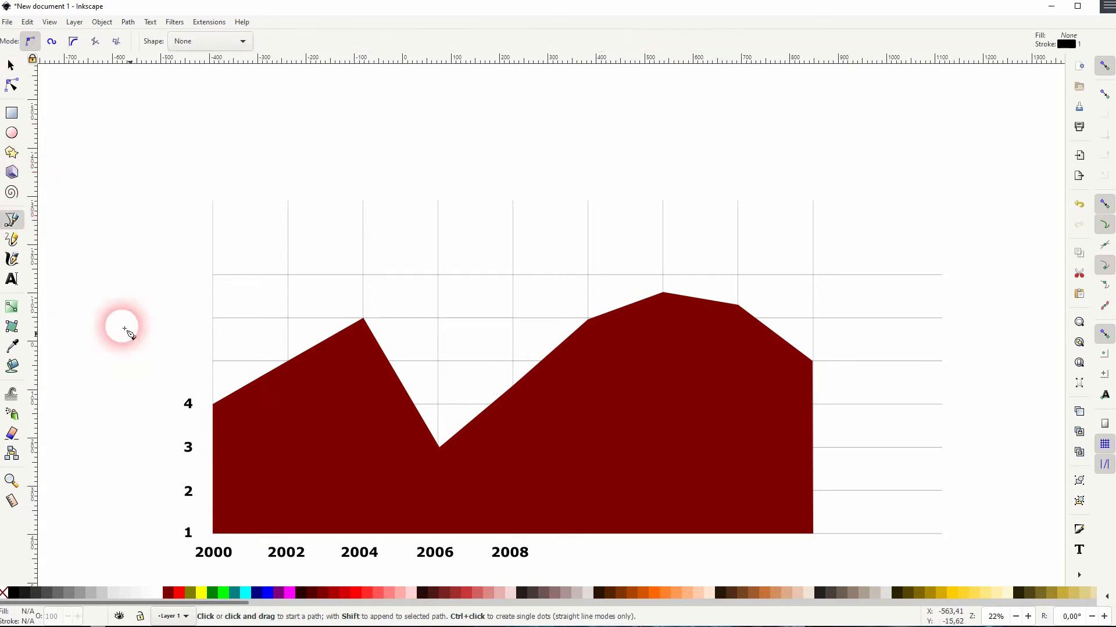
left_click(221, 445)
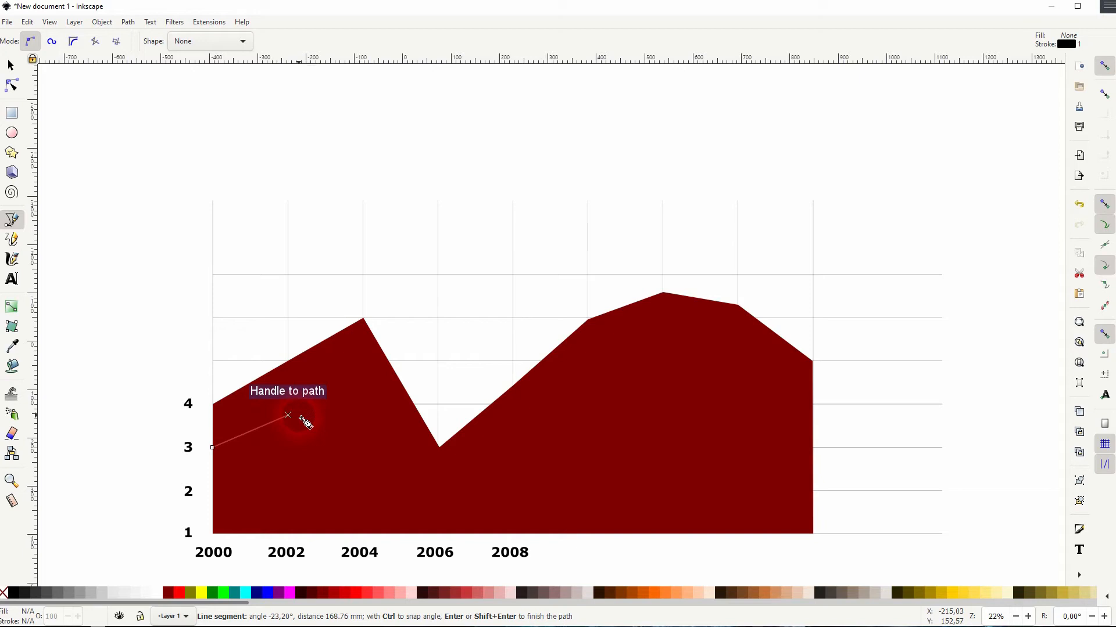
left_click(10, 62)
left_click(224, 228)
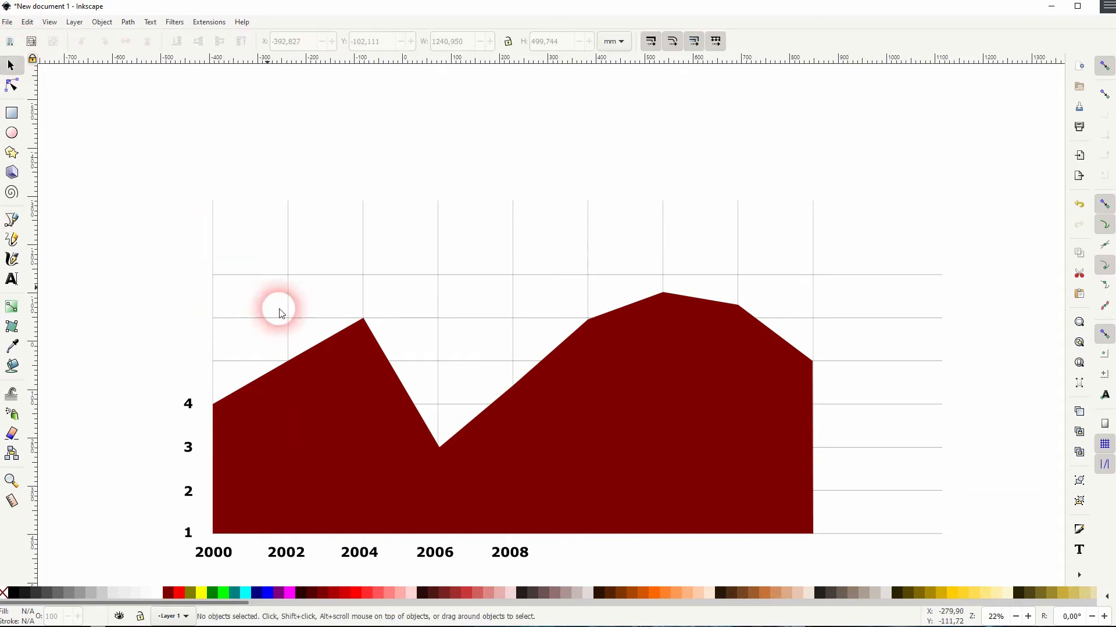
Lower the maroon chart shape's opacity to about 36% so the grid lines show through it
left_click(324, 390)
left_click(102, 22)
left_click(116, 33)
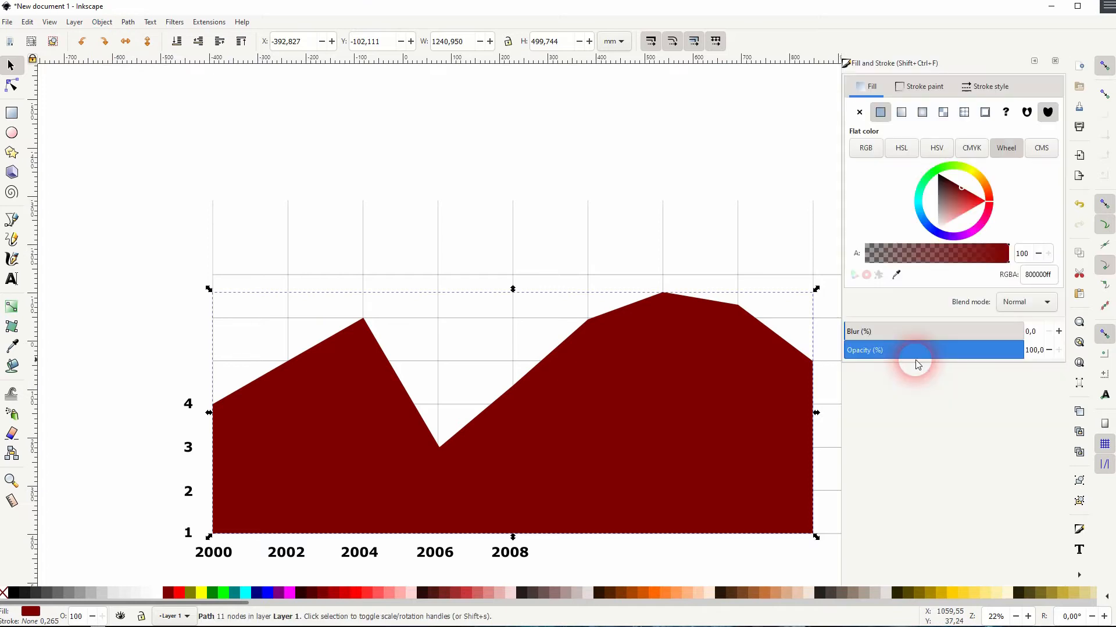
left_click(913, 351)
left_click(84, 368)
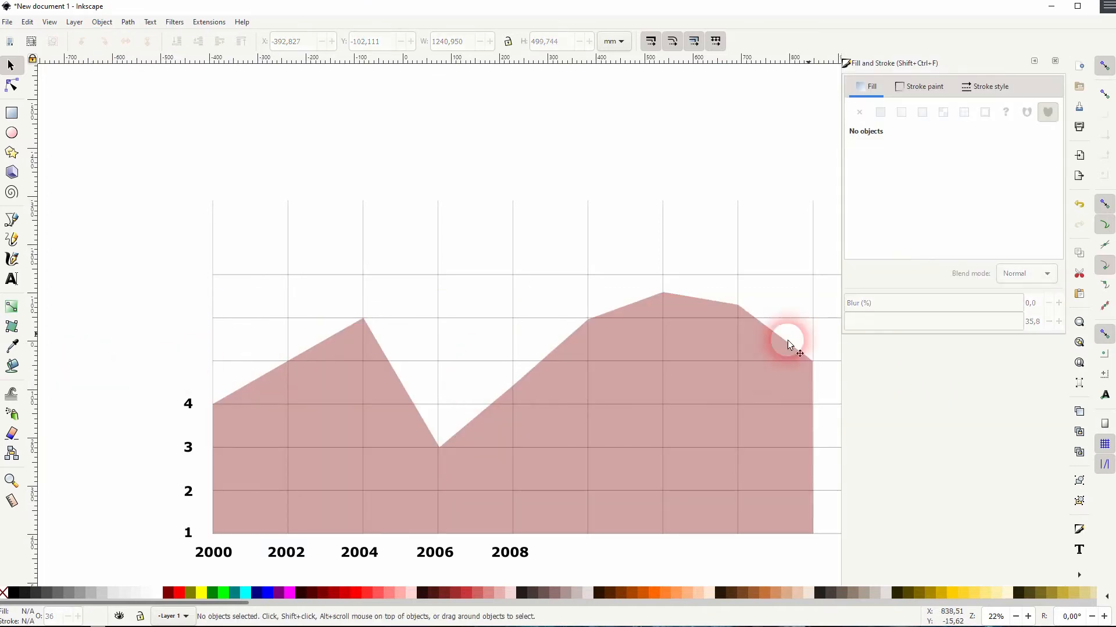
left_click(1055, 61)
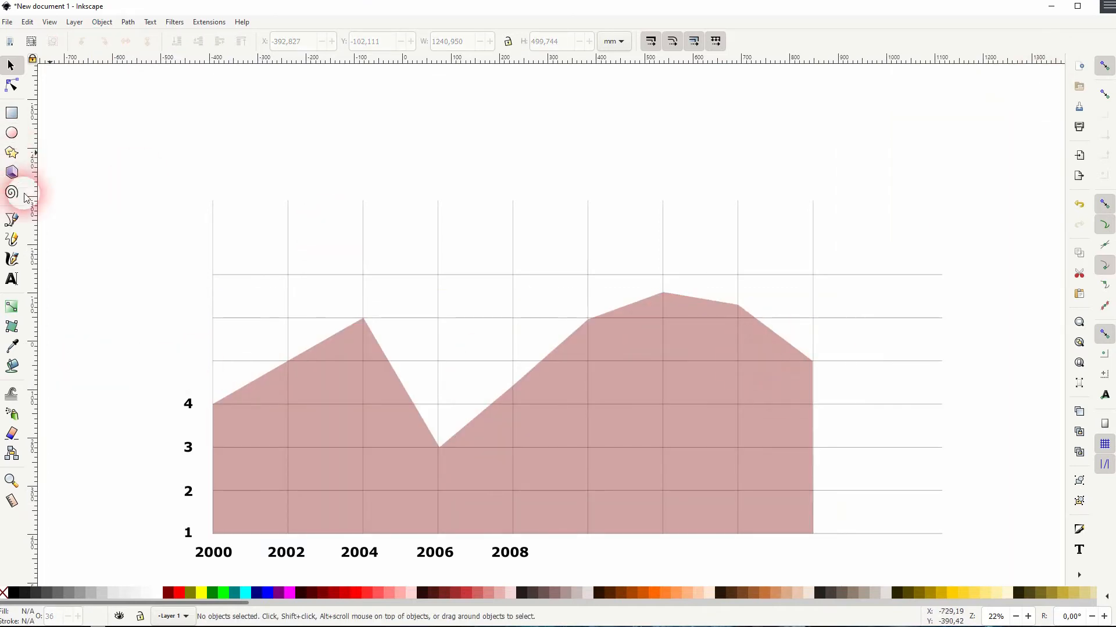
Start a Pen path at 2000 on line 3, zigzagging up to a peak at 2006 and falling to line 3 at the sixth vertical line
left_click(11, 219)
left_click(213, 448)
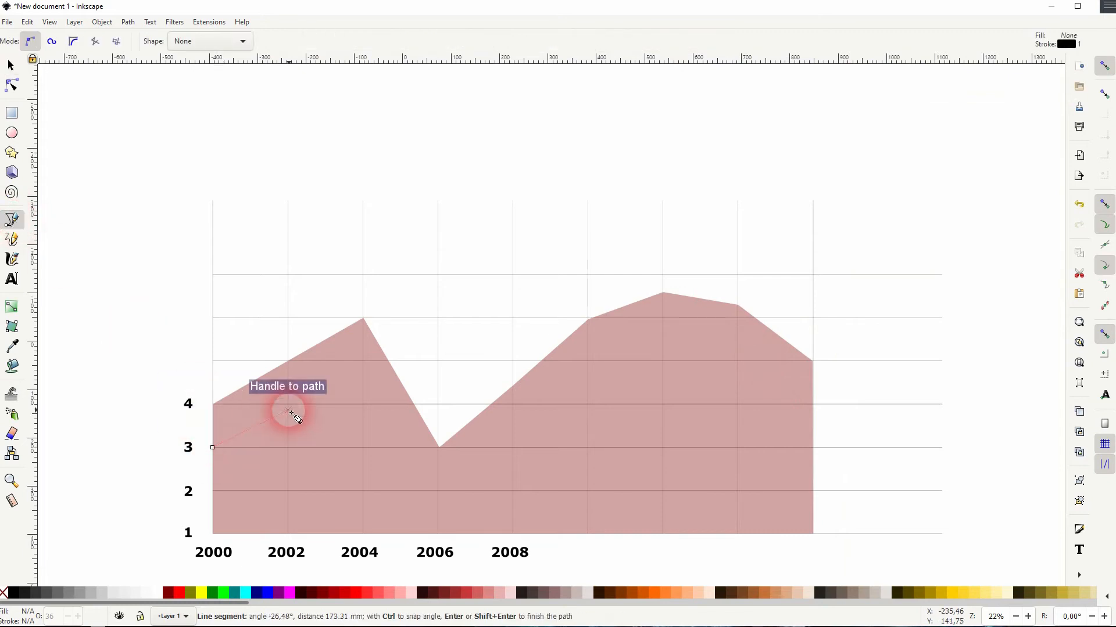
left_click(286, 404)
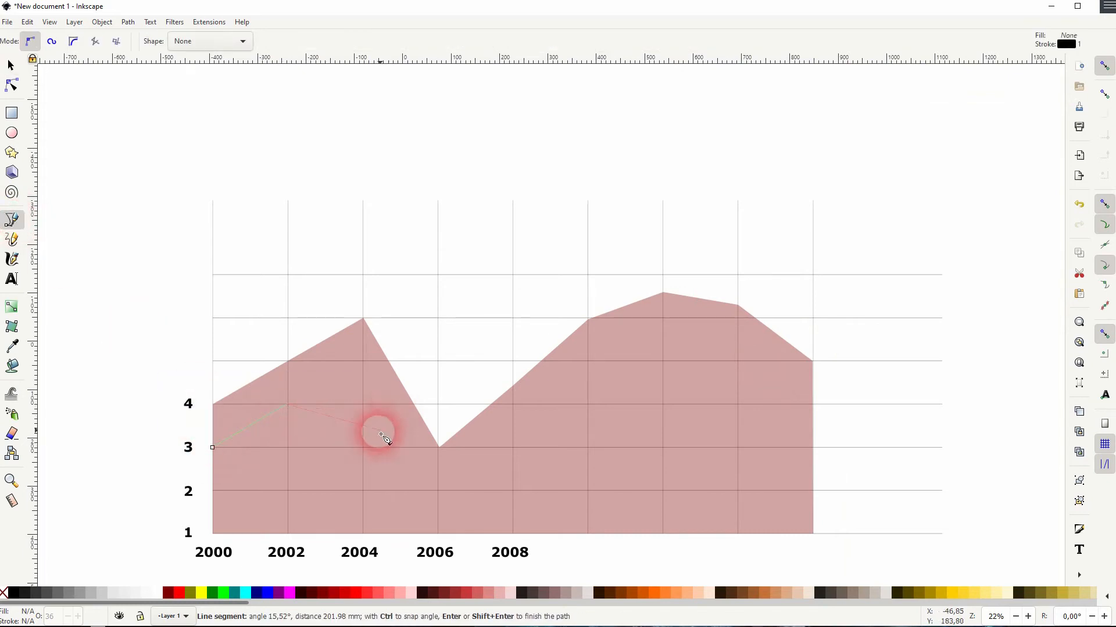
left_click(363, 427)
left_click(438, 382)
left_click(512, 404)
left_click(590, 447)
Continue the path upward over the last three vertical lines, then close it down along the baseline back to its start on line 3
left_click(662, 383)
left_click(737, 382)
left_click(812, 335)
left_click(813, 534)
left_click(213, 534)
left_click(212, 448)
Fill the second chart shape with Red, without a stroke, and make it semi-transparent
left_click(11, 65)
left_click(179, 593)
left_click(102, 22)
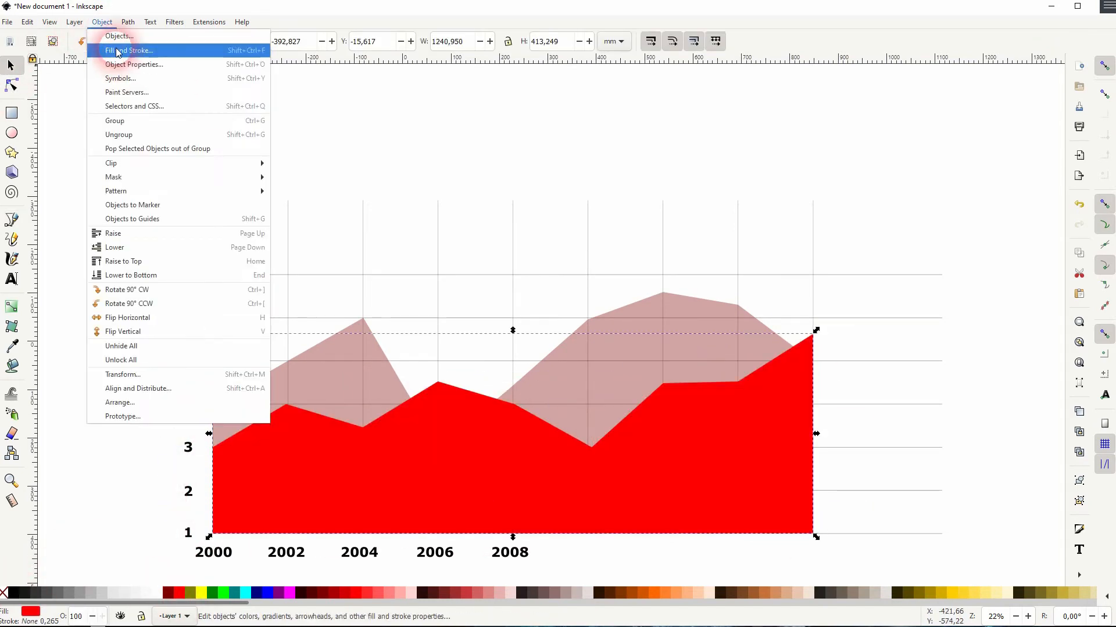
left_click(116, 50)
left_click(914, 349)
left_click(116, 361)
Start a third Pen path at 2000 between lines 3 and 4, dipping at 2004, rising at 2008 and dropping at the sixth vertical line
left_click(11, 220)
left_click(212, 430)
left_click(287, 463)
left_click(362, 470)
left_click(438, 462)
left_click(512, 428)
left_click(588, 477)
Continue the third path up to line 4, peak it before the ninth vertical line, and close it along the baseline
left_click(627, 404)
left_click(778, 360)
left_click(813, 421)
left_click(813, 533)
left_click(213, 533)
left_click(213, 430)
Fill the third chart shape with Olive (#808000), remove its stroke and lower its opacity to about 41%
left_click(10, 65)
left_click(4, 593, "shift")
left_click(190, 593)
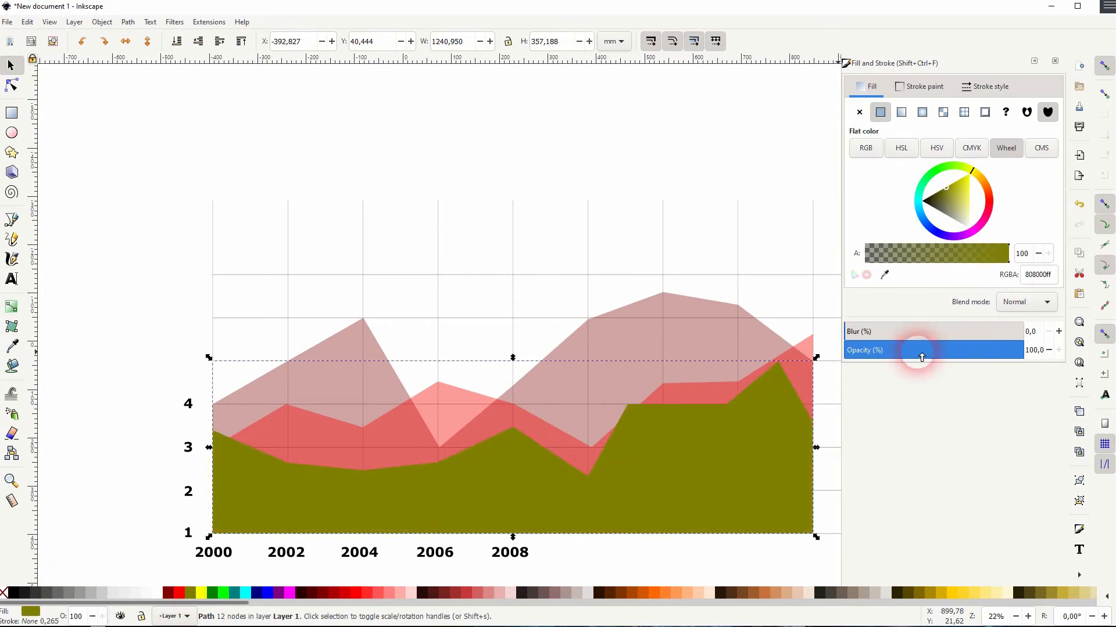
left_click(918, 350)
left_click(49, 296)
Start a fourth Pen path at 2000 between lines 2 and 3, peaking at 2002, bottoming at 2006 and reaching line 3 at the sixth vertical line
left_click(11, 220)
left_click(213, 472)
left_click(289, 431)
left_click(363, 495)
left_click(438, 516)
left_click(513, 509)
left_click(588, 448)
Continue the fourth path with a small dip and a rise to the ninth vertical line, then close it along the baseline
left_click(662, 463)
left_click(738, 416)
left_click(813, 379)
left_click(813, 533)
left_click(213, 533)
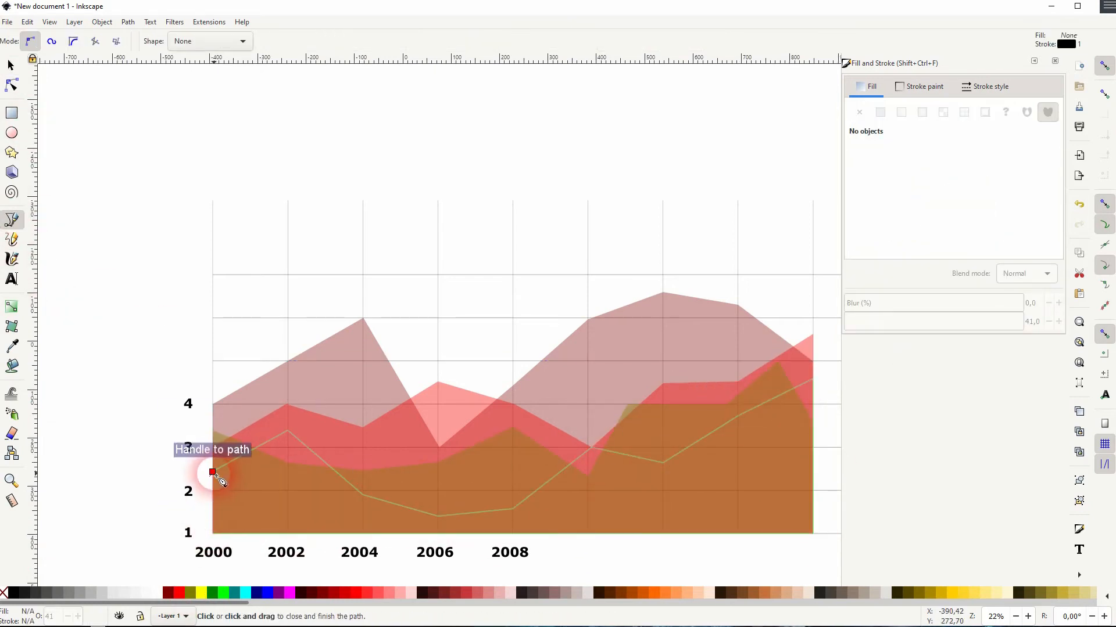
left_click(212, 472)
Fill the fourth chart shape with Yellow, remove its stroke and lower its opacity to about 43.5%
left_click(10, 65)
left_click(4, 594, "shift")
left_click(201, 593)
left_click(922, 350)
left_click(107, 335)
Select all four chart shapes together and set their opacity to 100%
mouse_move(616, 494)
left_mouse_down()
mouse_move(465, 359)
mouse_move(572, 372)
left_mouse_up()
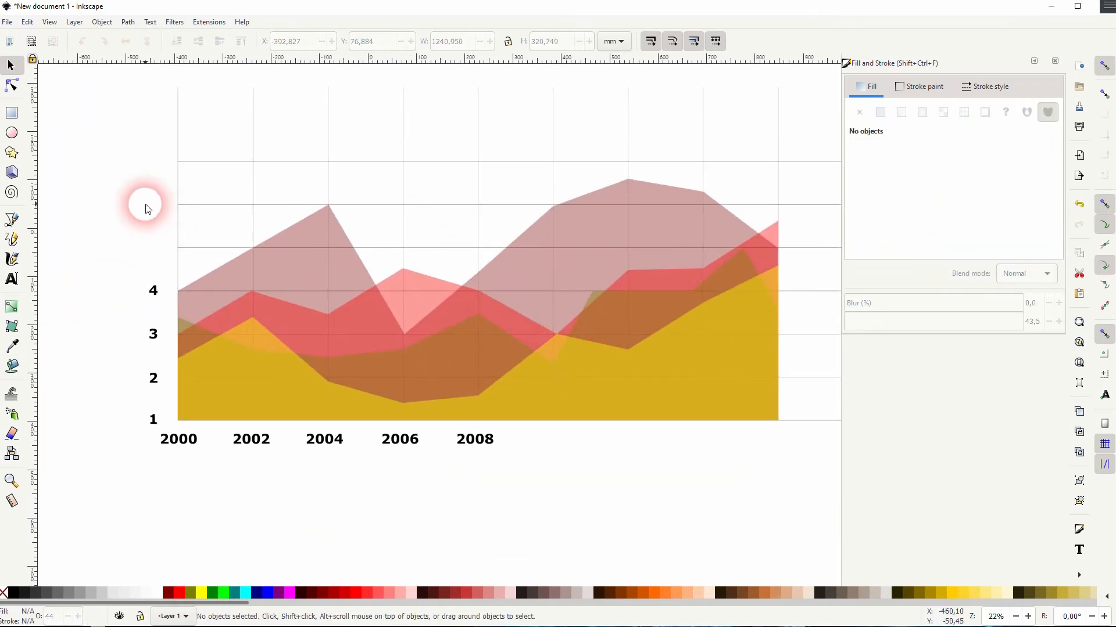
left_click_drag(140, 170, 797, 436)
left_click_drag(941, 323, 1058, 319)
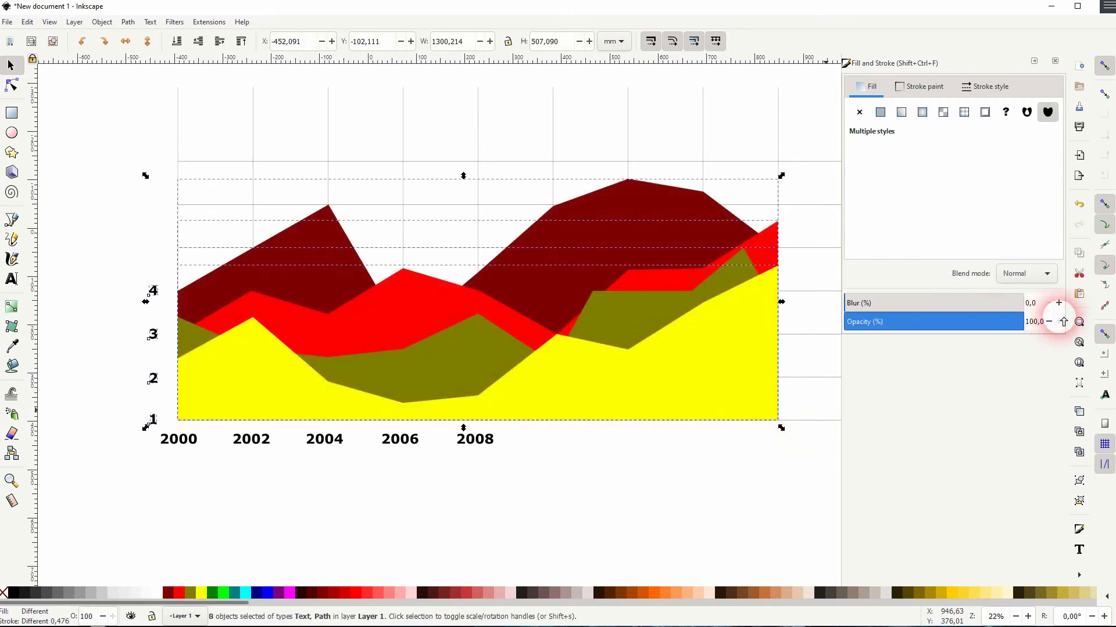
left_click(669, 498)
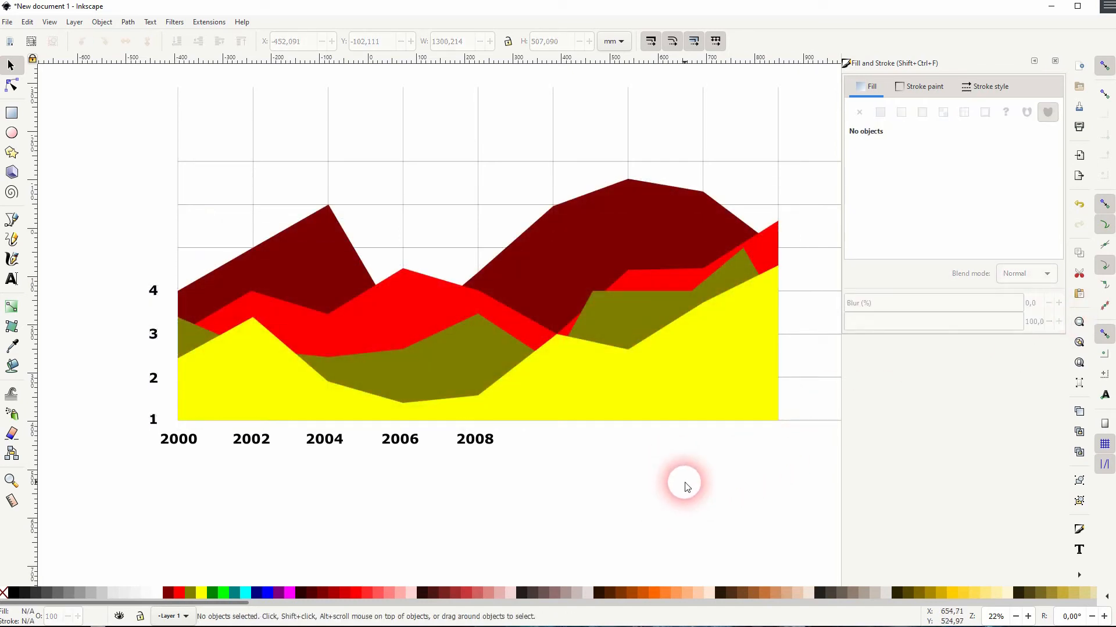
Draw a yellow legend square of about 110.5 mm in the empty area beside the chart
left_click(11, 114)
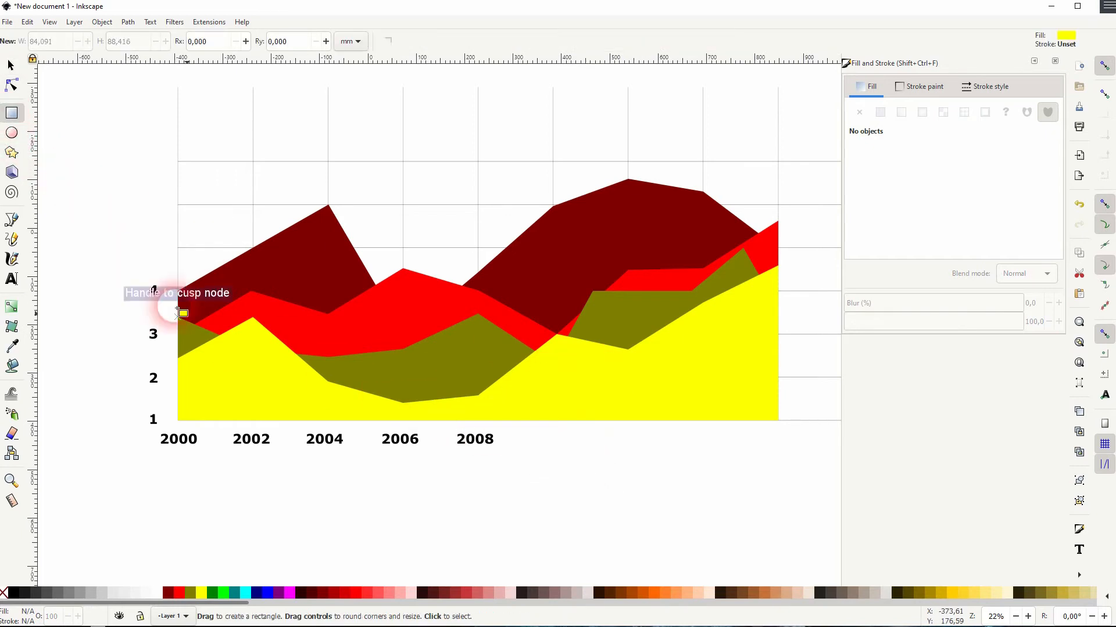
key("space")
left_click_drag(71, 161, 138, 216)
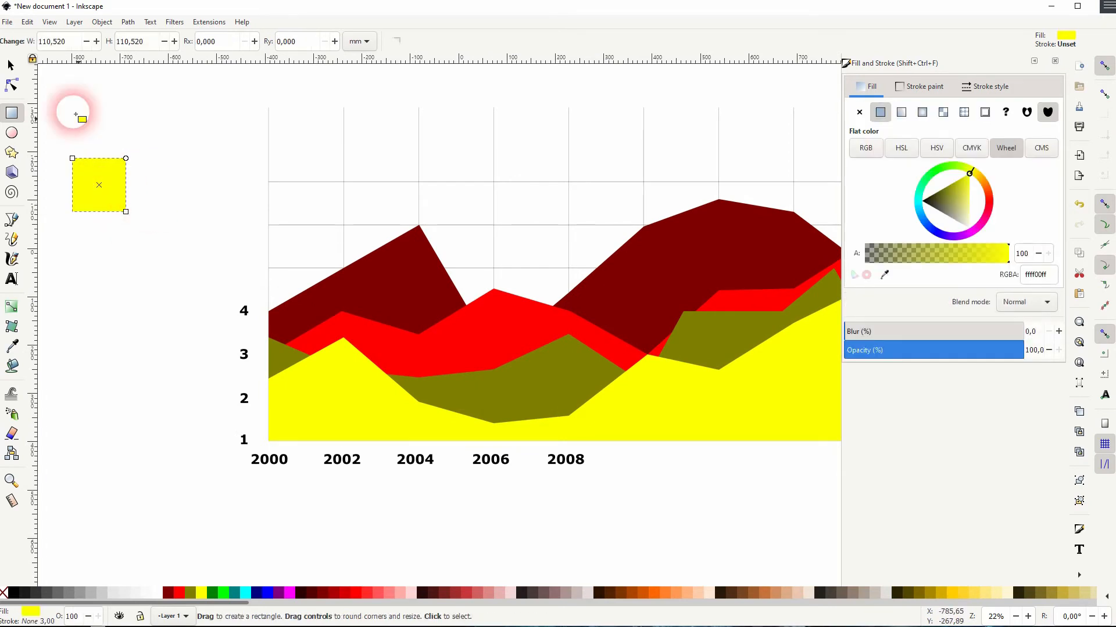
Duplicate the legend square into a vertical column of four and scale the squares down to about 70 mm each
left_click(14, 67)
left_click_drag(104, 179, 114, 180)
left_click_drag(137, 185, 112, 414)
key("ctrl+d")
left_click_drag(72, 463, 169, 112)
left_click_drag(138, 436, 131, 429)
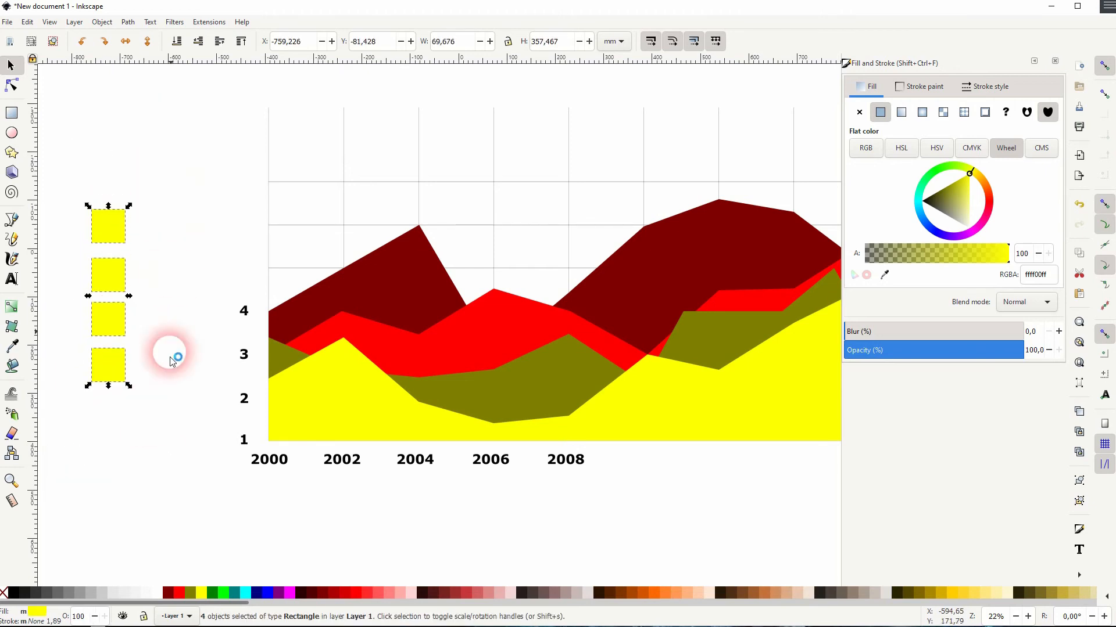
Recolor the first three legend squares from the top Maroon, Red and Olive
left_click(92, 227)
left_click(93, 228)
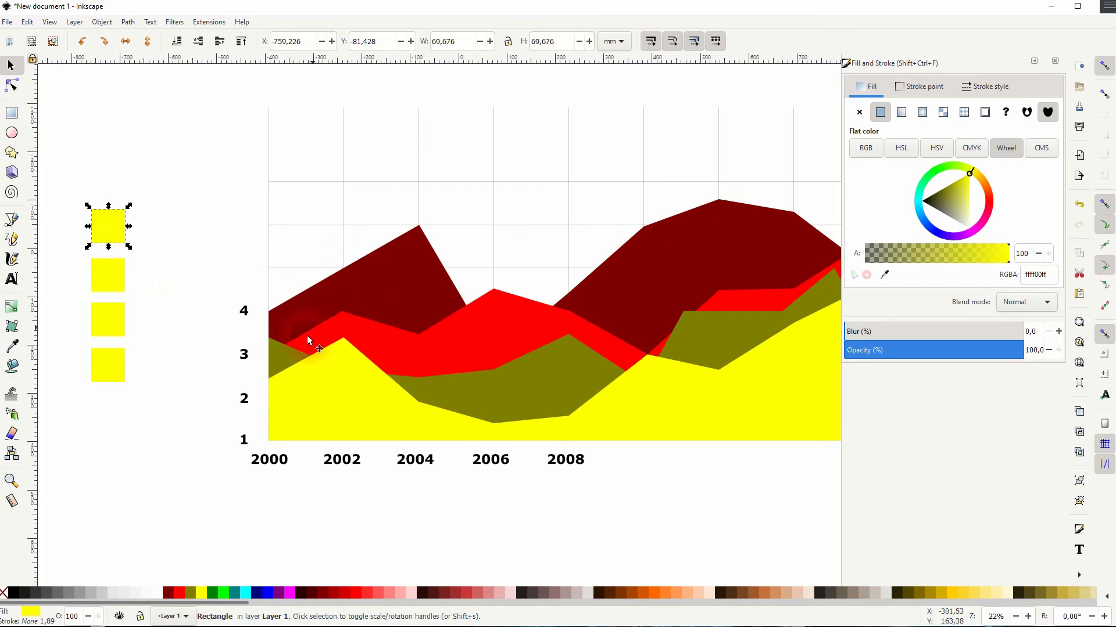
left_click(167, 593)
left_click(108, 275)
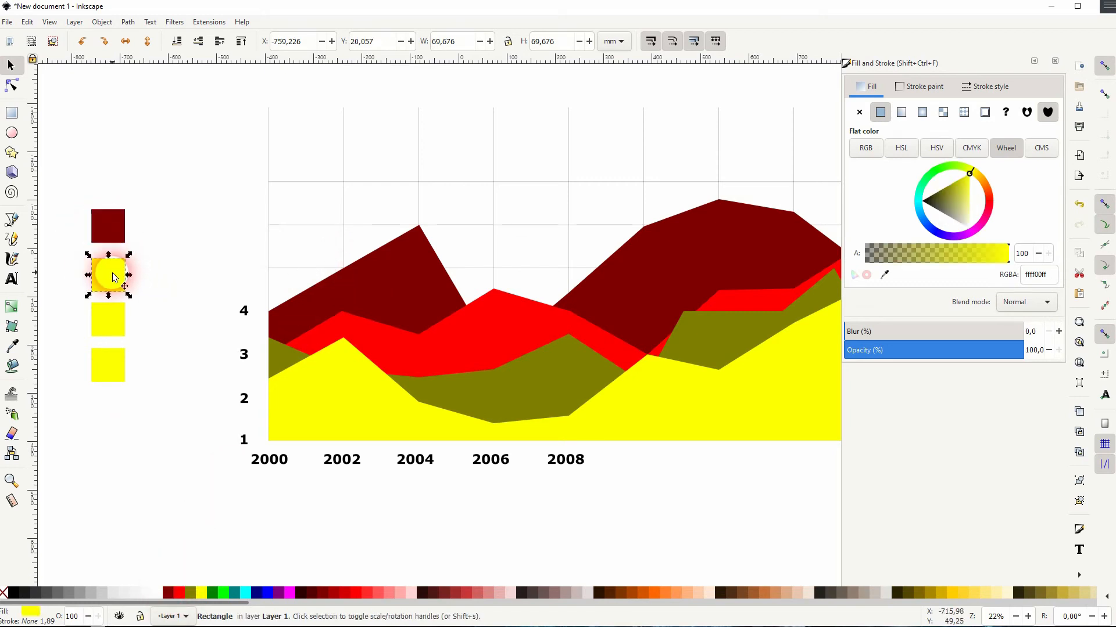
left_click(186, 594)
left_click(111, 322)
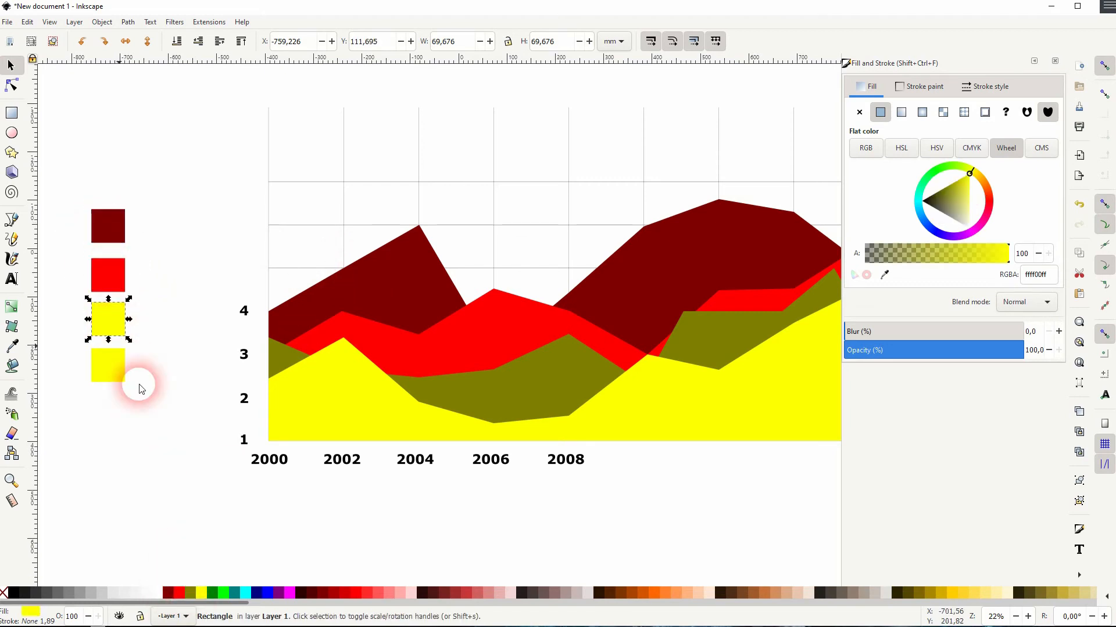
left_click(191, 592)
left_click(109, 365)
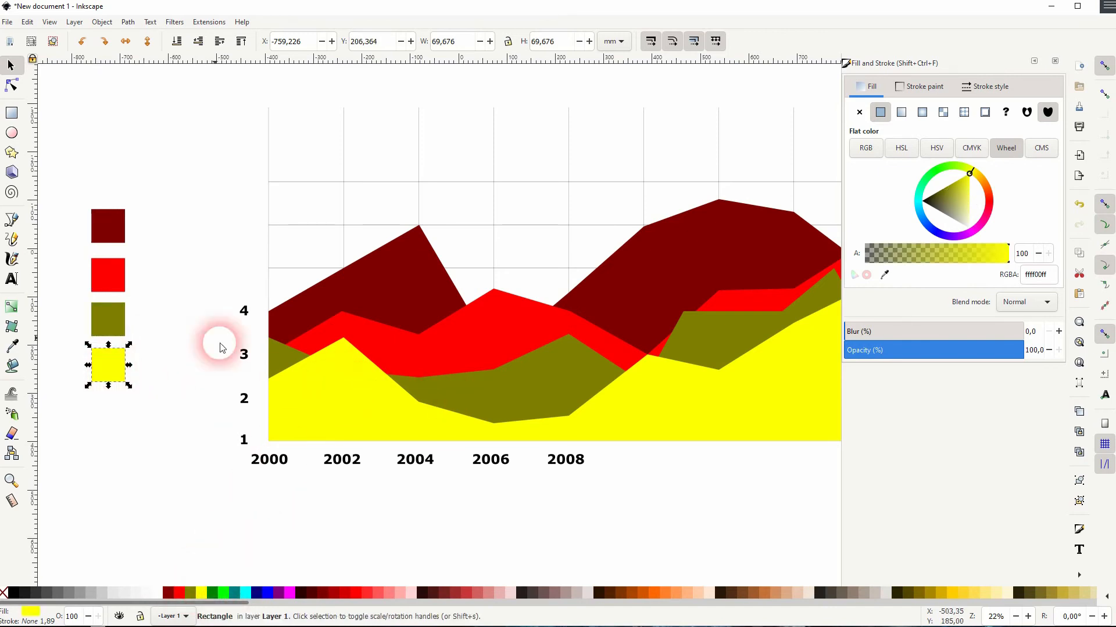
left_click(167, 129)
Add the text label DATA A beside the maroon legend square and enlarge it to suit the square
left_click(11, 279)
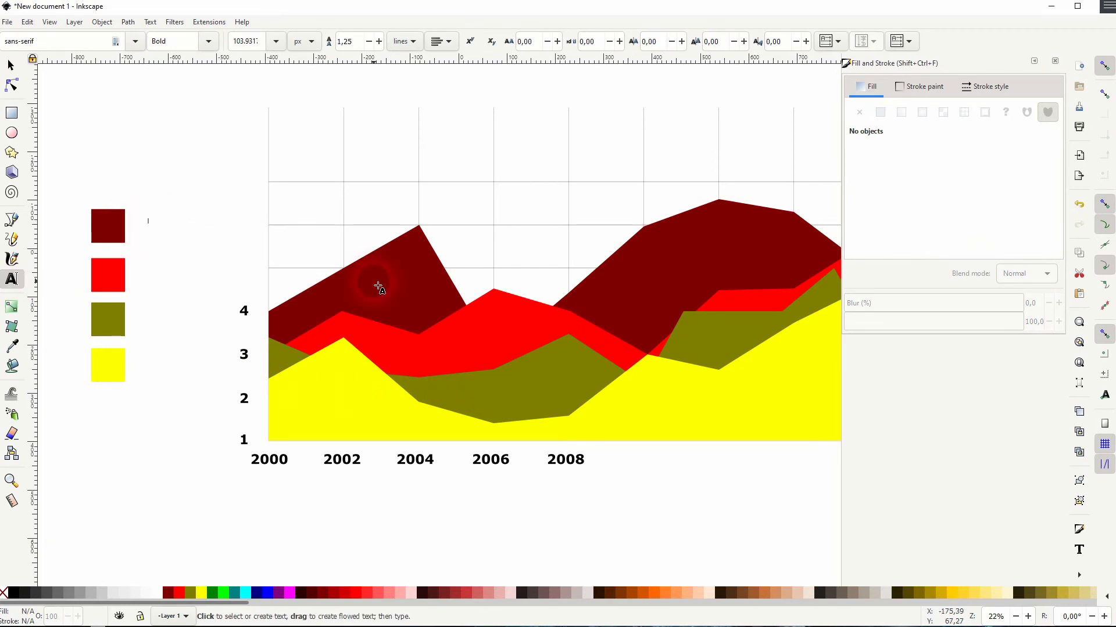
left_click(148, 221)
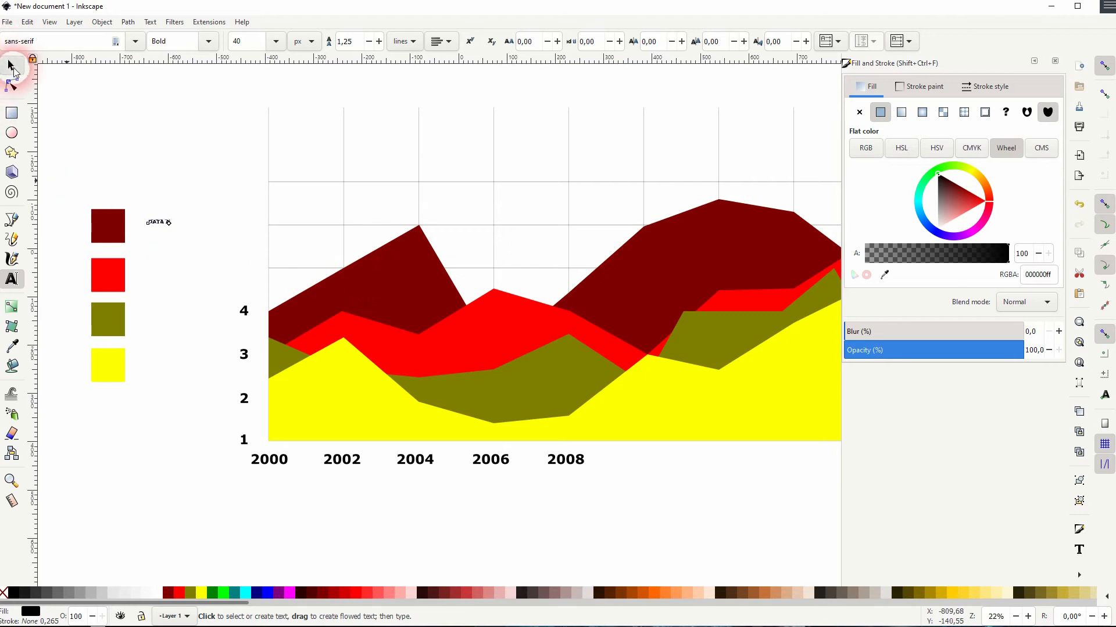
left_click(11, 67)
left_click_drag(177, 229, 186, 365)
Duplicate the DATA A label three times, placing one copy beside each remaining legend square
key("ctrl+d")
key("ctrl+d")
key("ctrl+d")
Change the labels beside the red, olive and yellow squares to DATA B, DATA C and DATA D
double_click(214, 279)
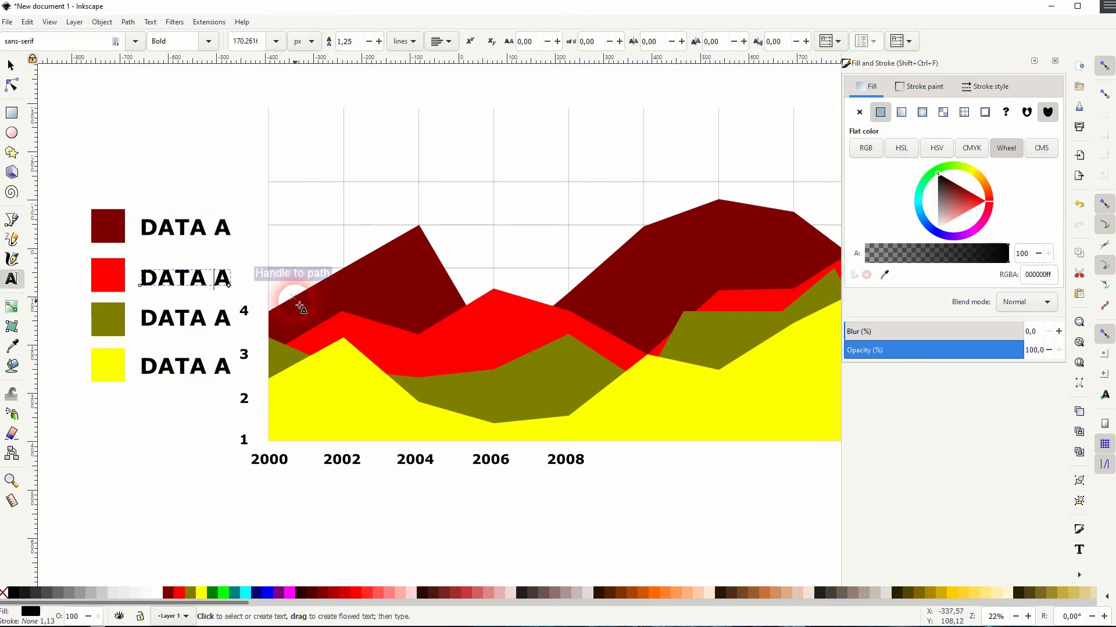
key("Delete")
type("B")
left_click(219, 325)
left_click(219, 366)
key("Delete")
type("D")
Group the legend squares with their labels and move the group up level with the top of the chart grid
left_click(11, 65)
left_click_drag(70, 384, 237, 189)
key("ctrl+g")
left_click_drag(113, 273, 100, 172)
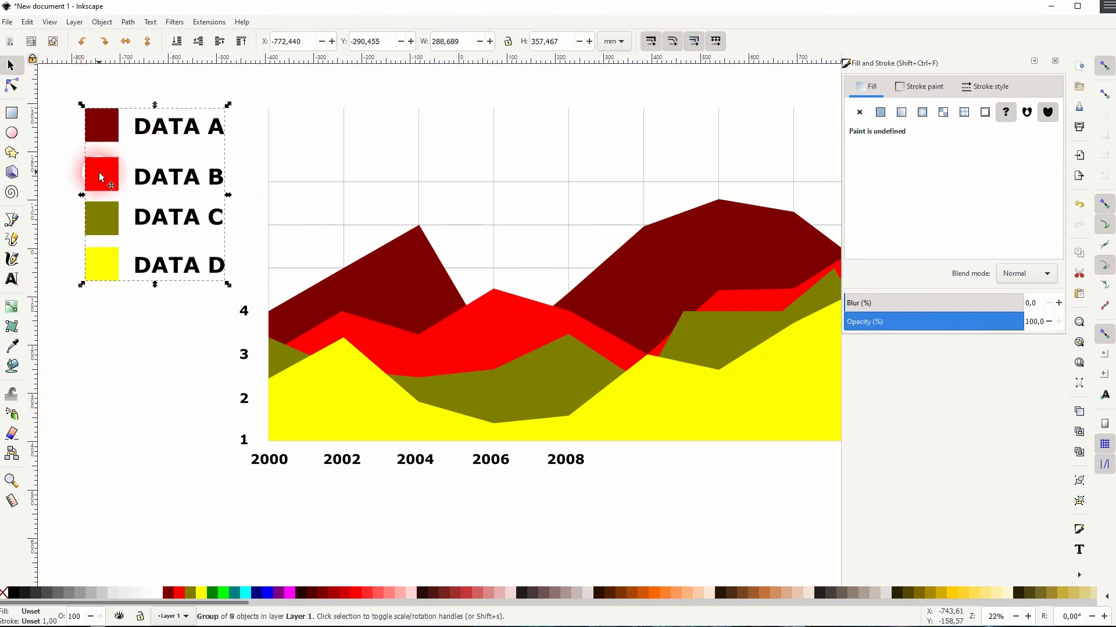
left_click(139, 339)
Draw a cyan rectangle about 1672 by 810 mm over the legend and chart, ending at the ninth vertical line
scroll(165, 347, "down", 1)
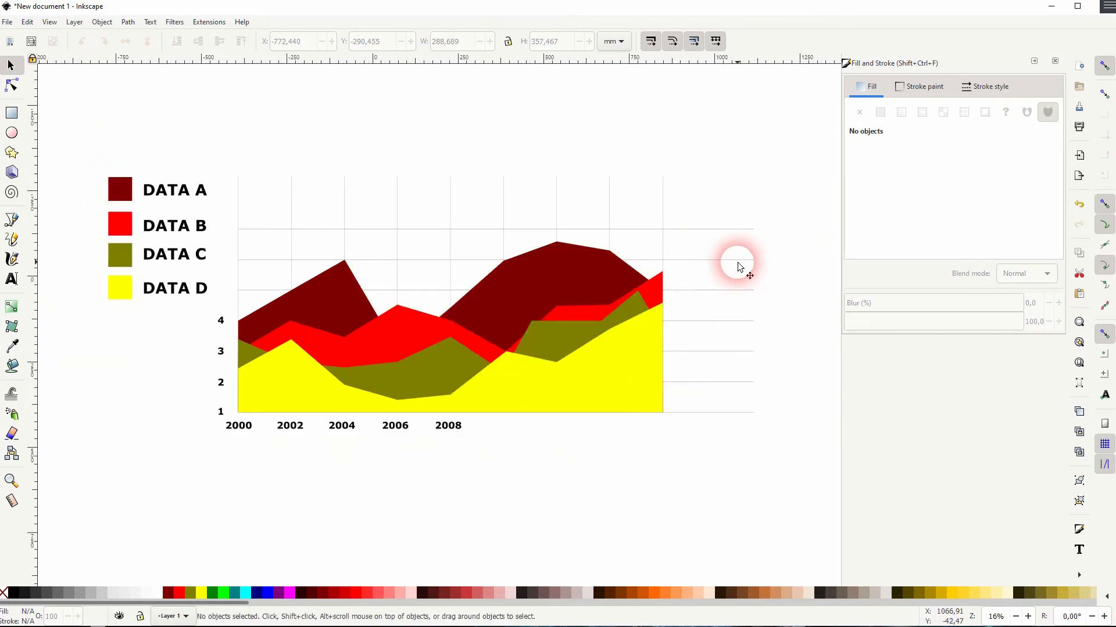
left_click(12, 113)
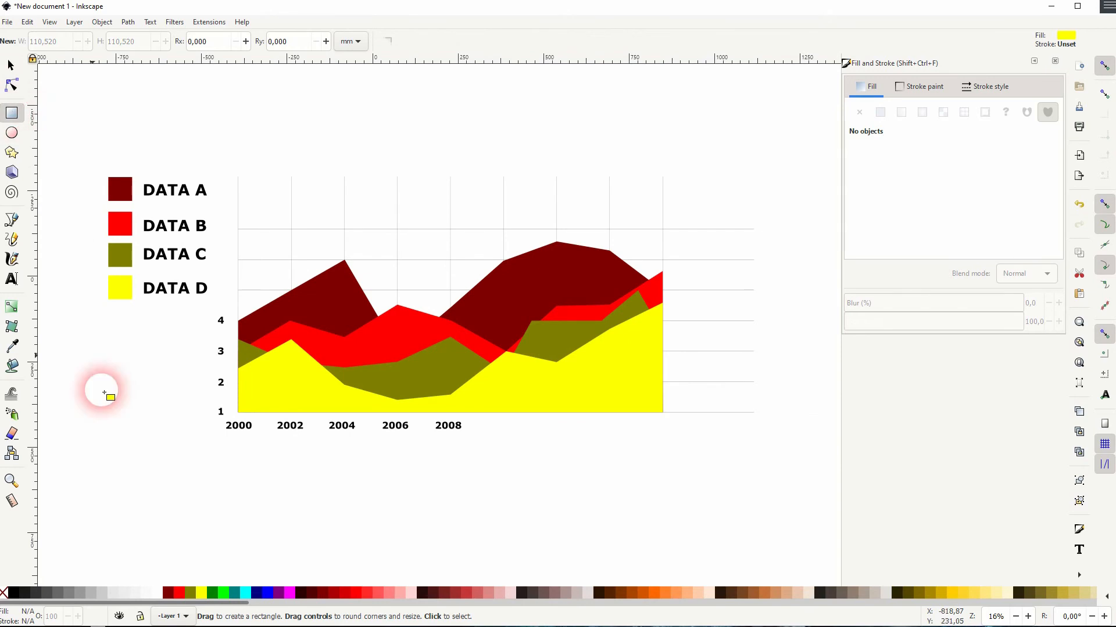
left_click(246, 592)
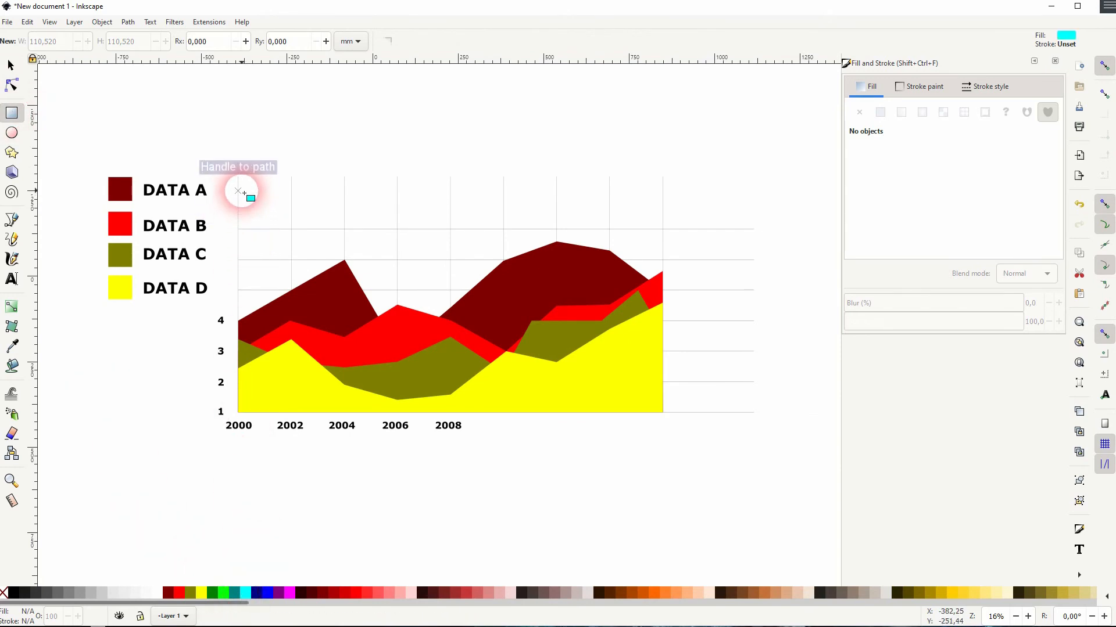
left_click_drag(91, 161, 663, 437)
left_click(11, 65)
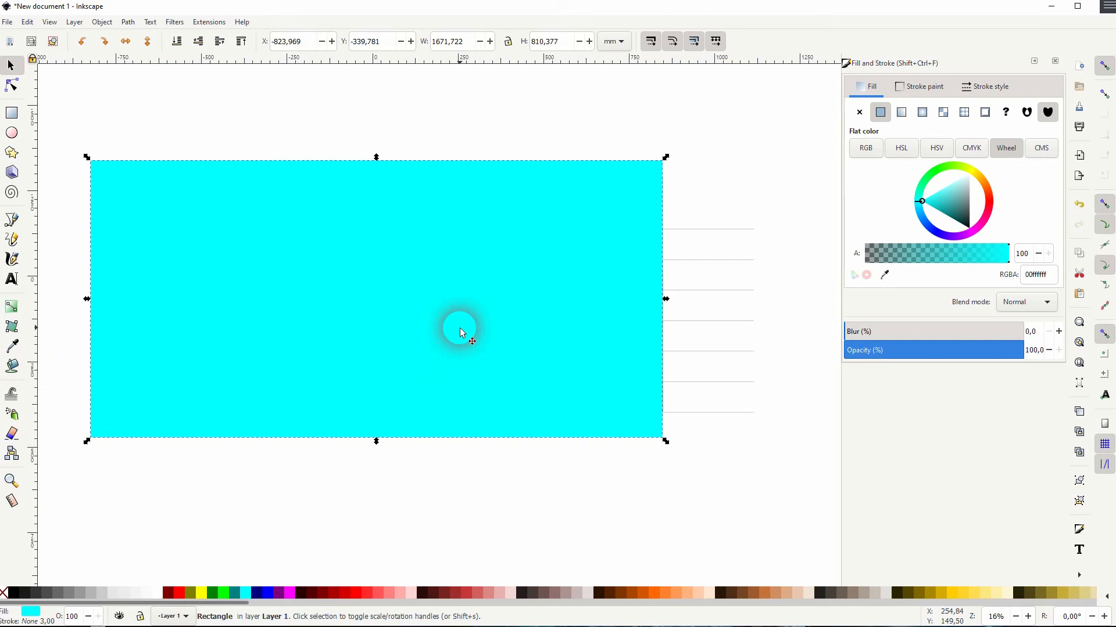
Try to clip all the chart and legend objects with the cyan rectangle
left_click_drag(60, 462, 780, 91)
right_click(150, 352)
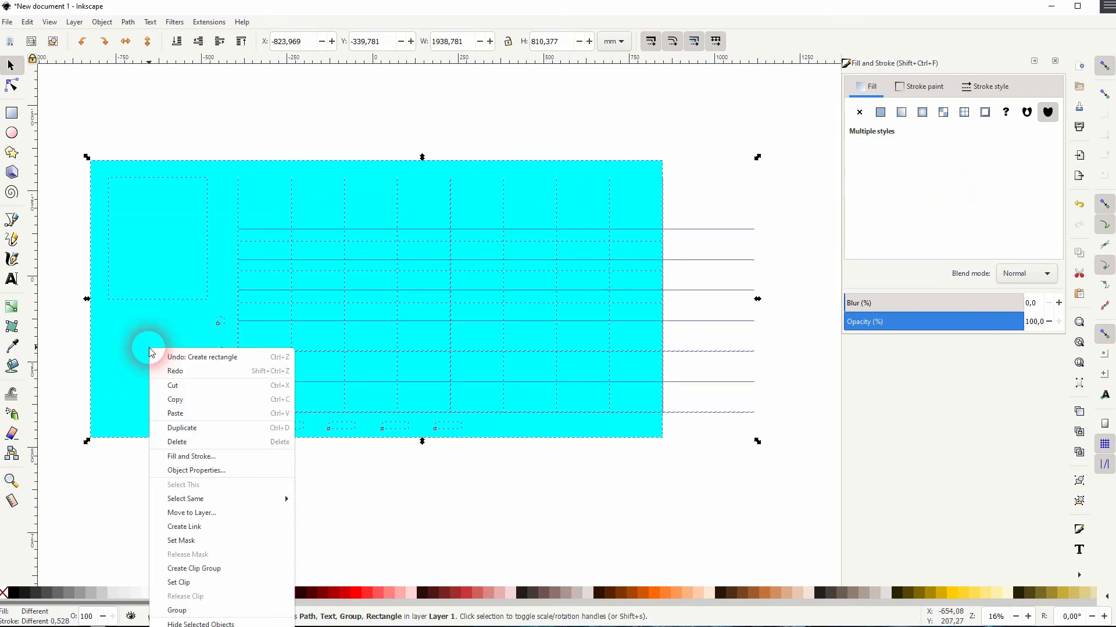
left_click(218, 584)
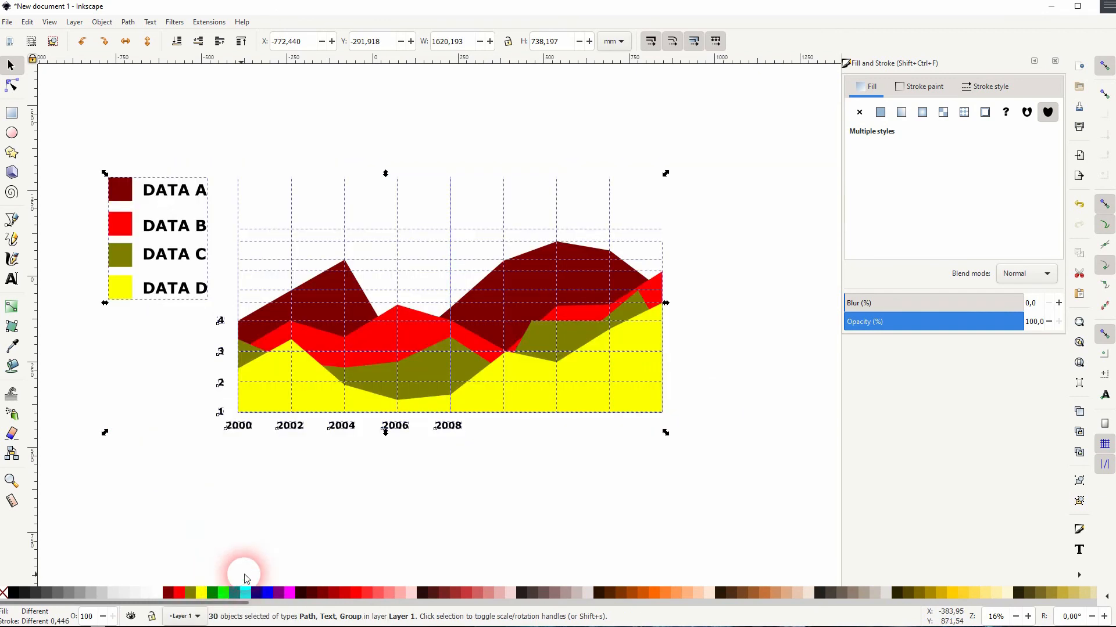
left_click(564, 552)
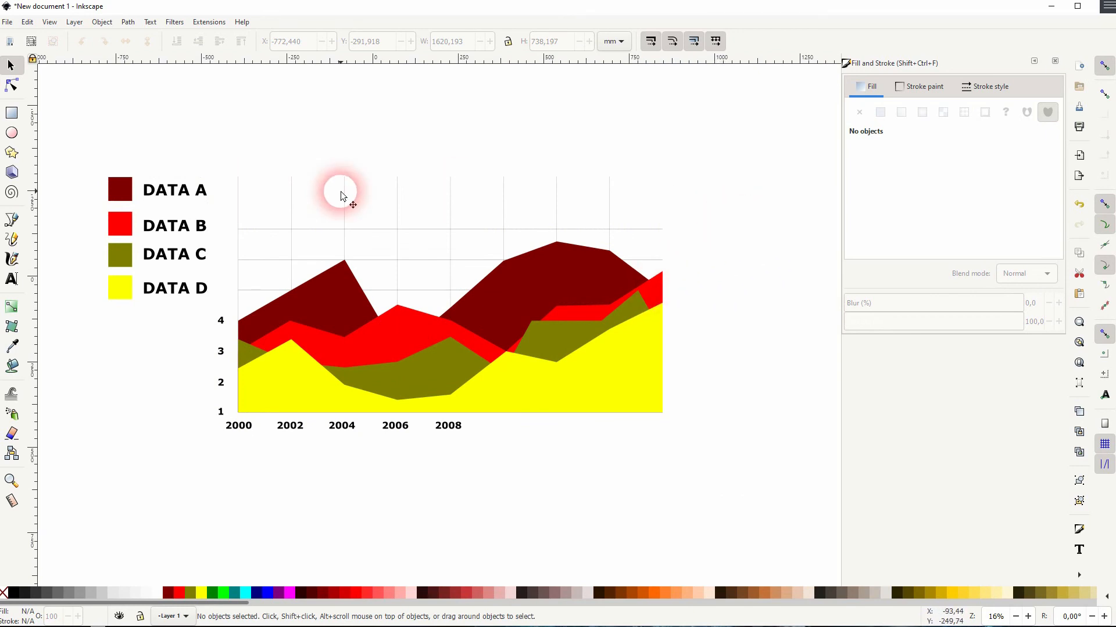
key("ctrl+z")
Lower the cyan rectangle's upper edge to the highest horizontal grid line, making it about 609 mm high
left_click(367, 172)
left_click_drag(372, 162, 376, 227)
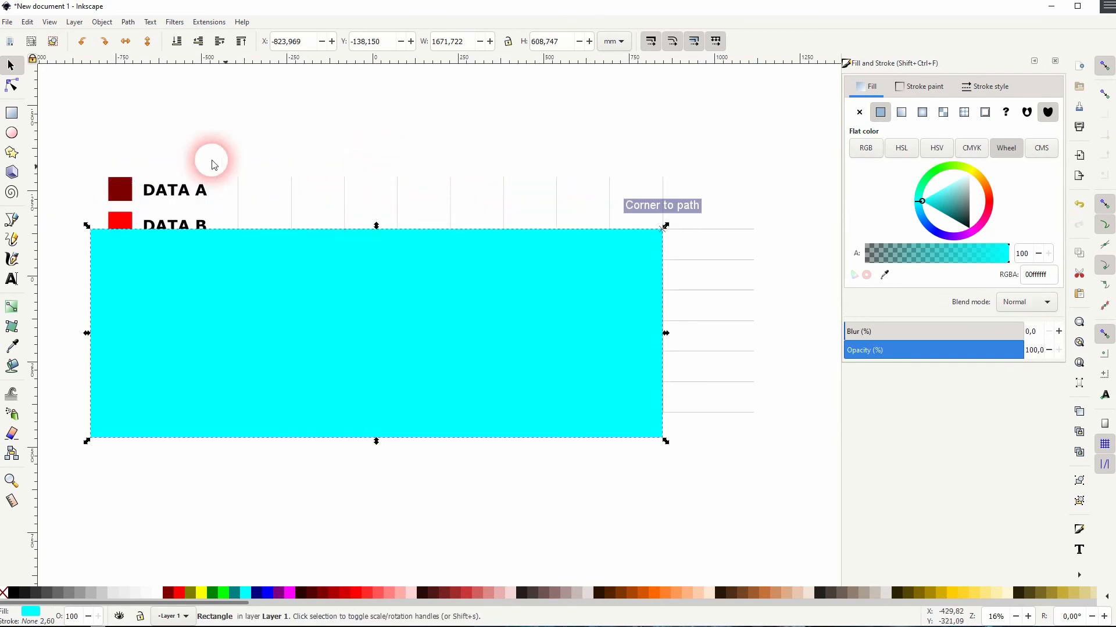
left_click(182, 153)
left_click(221, 314)
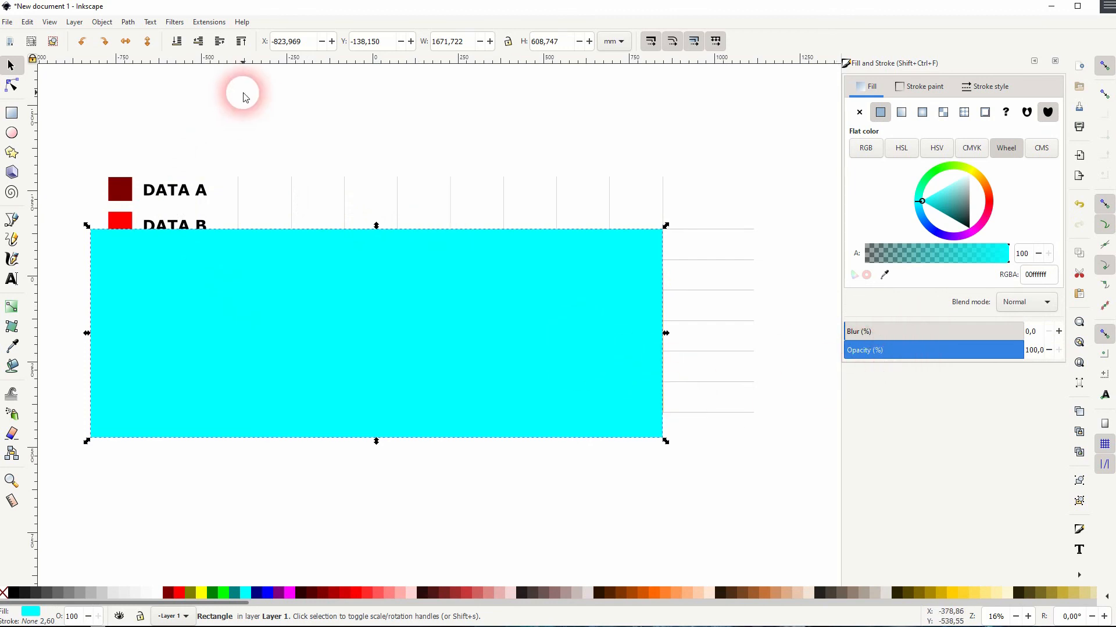
Send the cyan rectangle behind everything and move the legend group down until it lies fully inside the rectangle
left_click(189, 43)
left_click_drag(79, 147, 196, 238)
left_click_drag(208, 308, 208, 307)
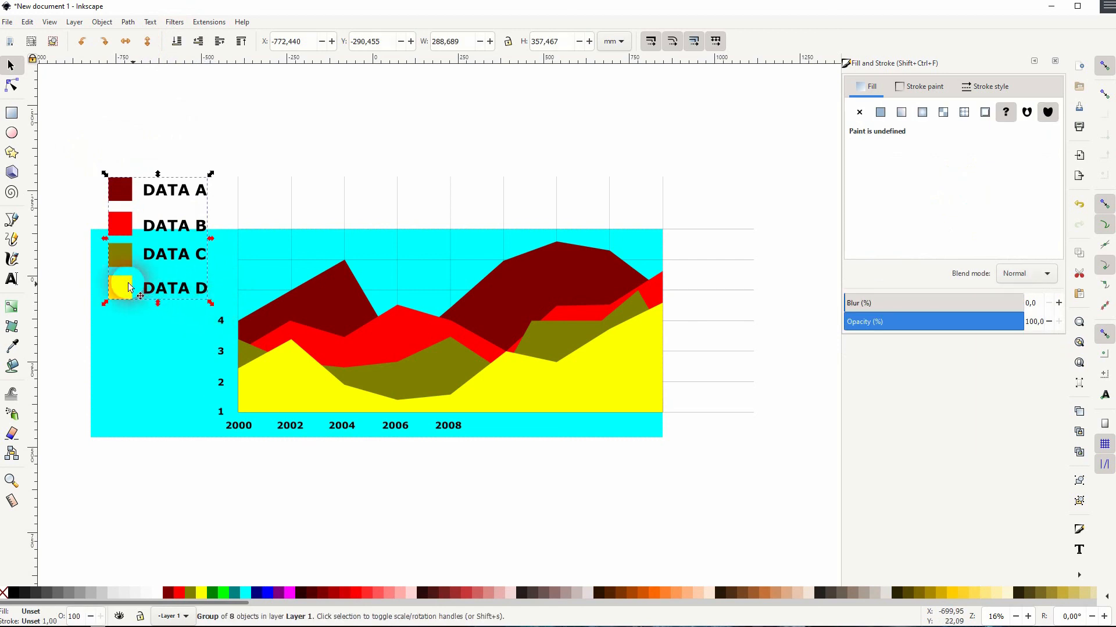
left_click_drag(118, 285, 115, 411)
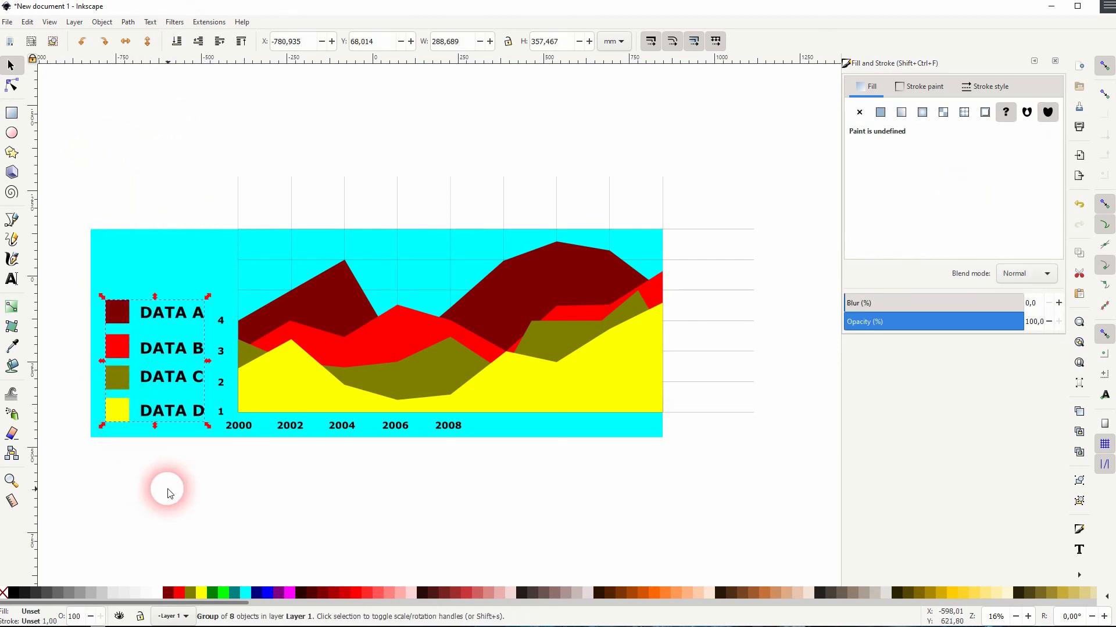
left_click(176, 501)
Raise the cyan rectangle to the top and set it as the clip for all the chart and legend objects
left_click(186, 284)
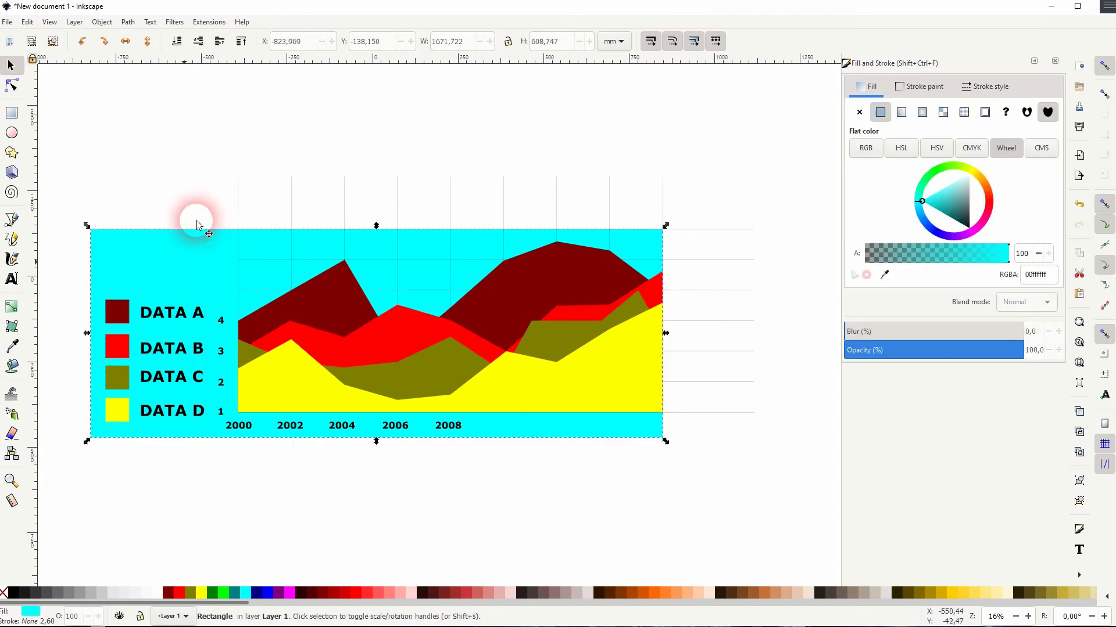
left_click(241, 41)
left_click(82, 448)
left_click_drag(47, 461, 816, 150)
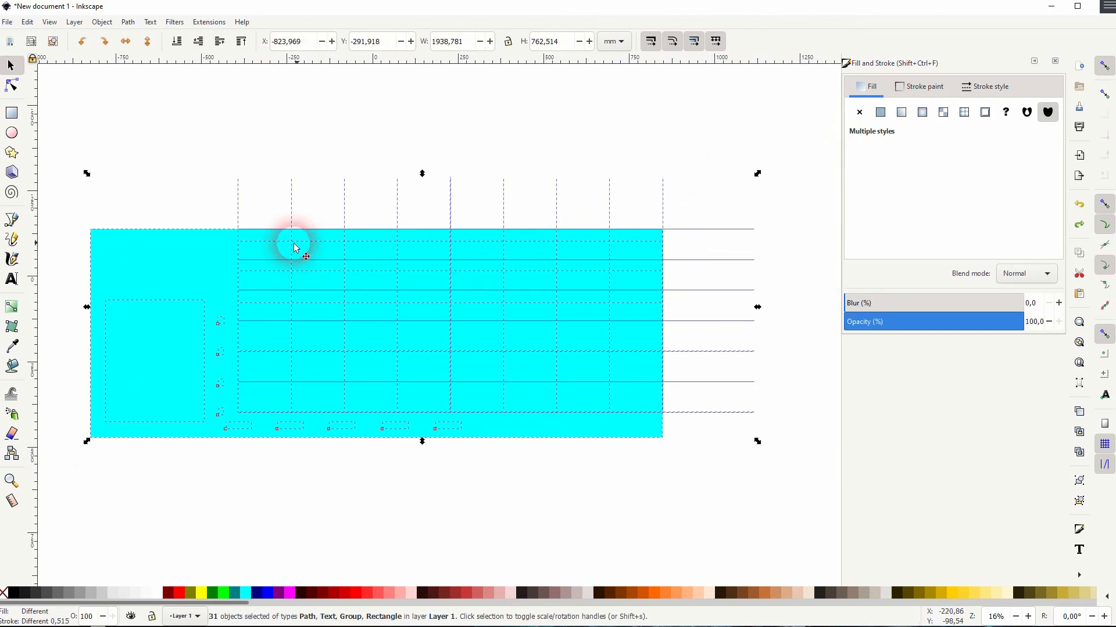
right_click(168, 241)
left_click(258, 485)
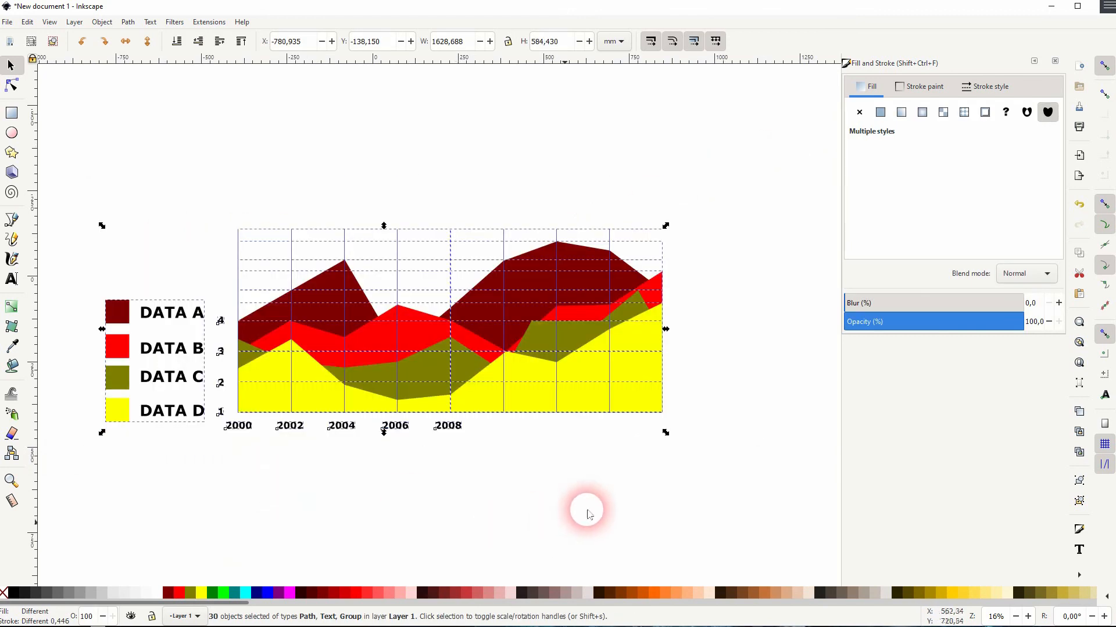
left_click(674, 269)
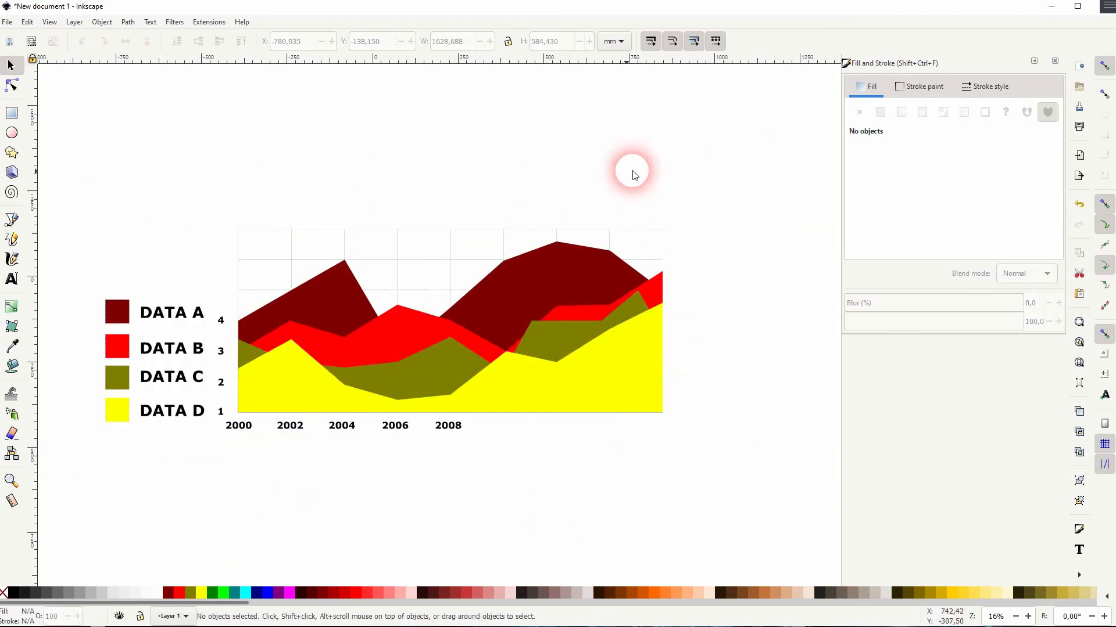